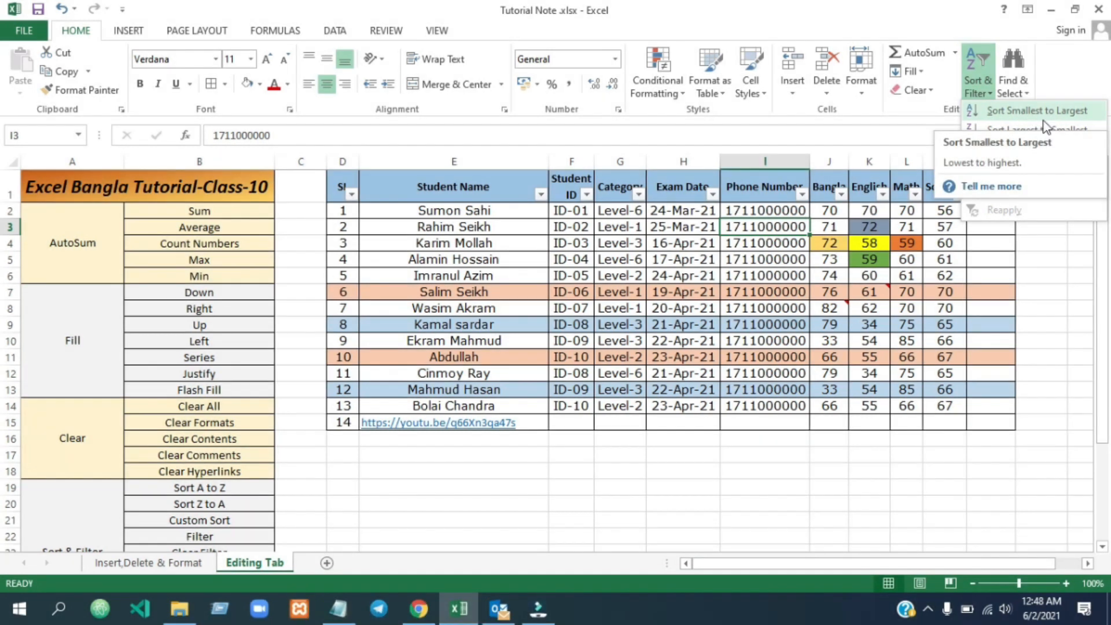
- Sort the student table by the Science marks from smallest to largest, check the column's order and undo the sort
left_click(945, 211)
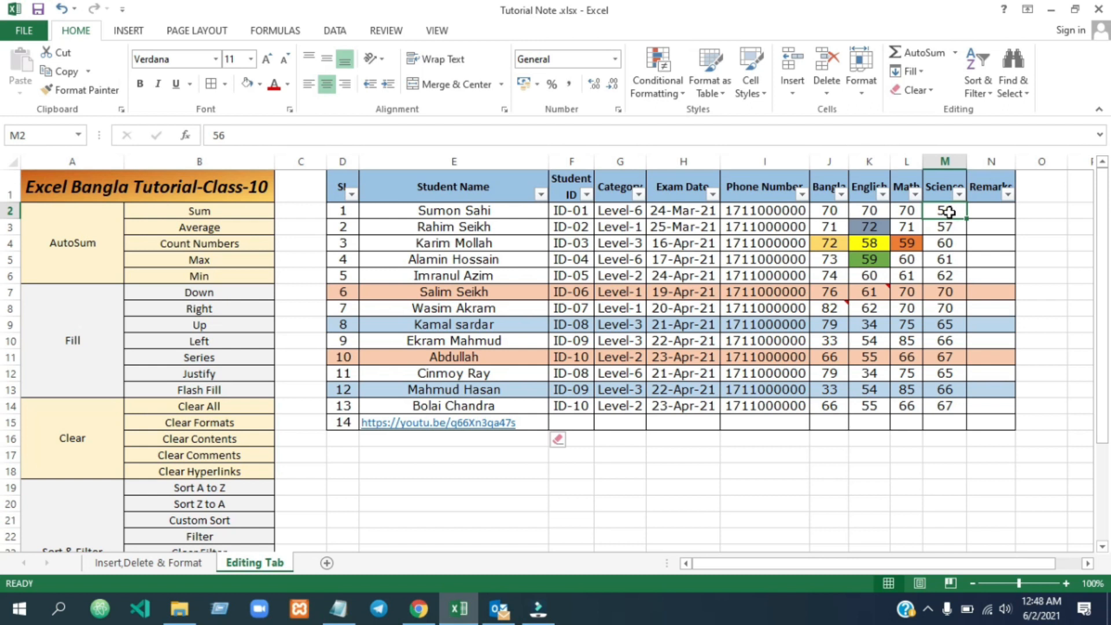
left_click(979, 84)
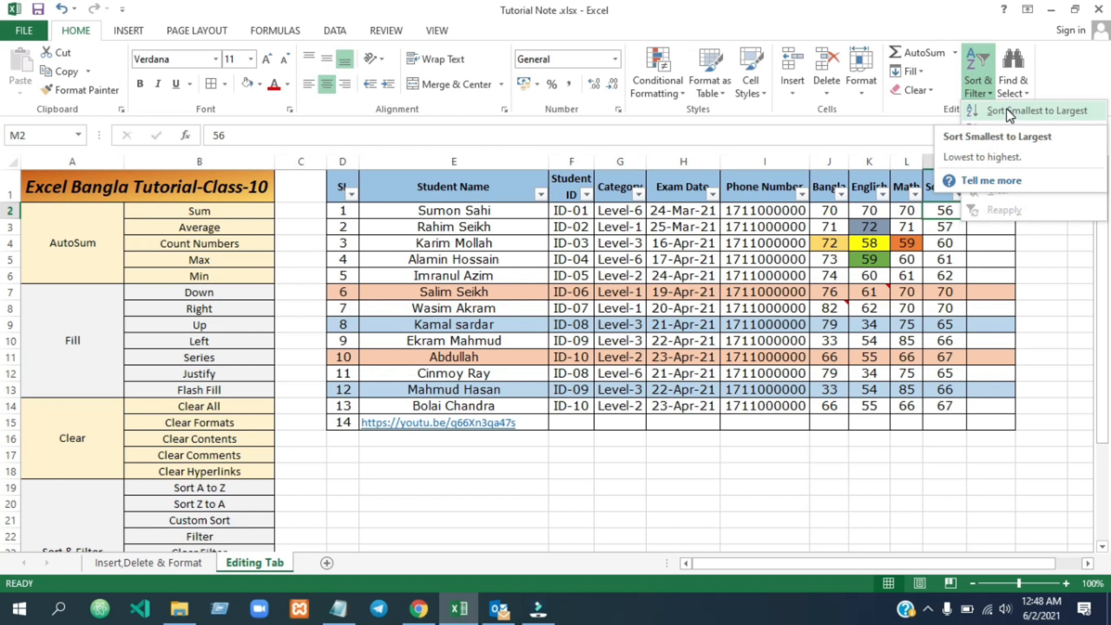
left_click(1006, 110)
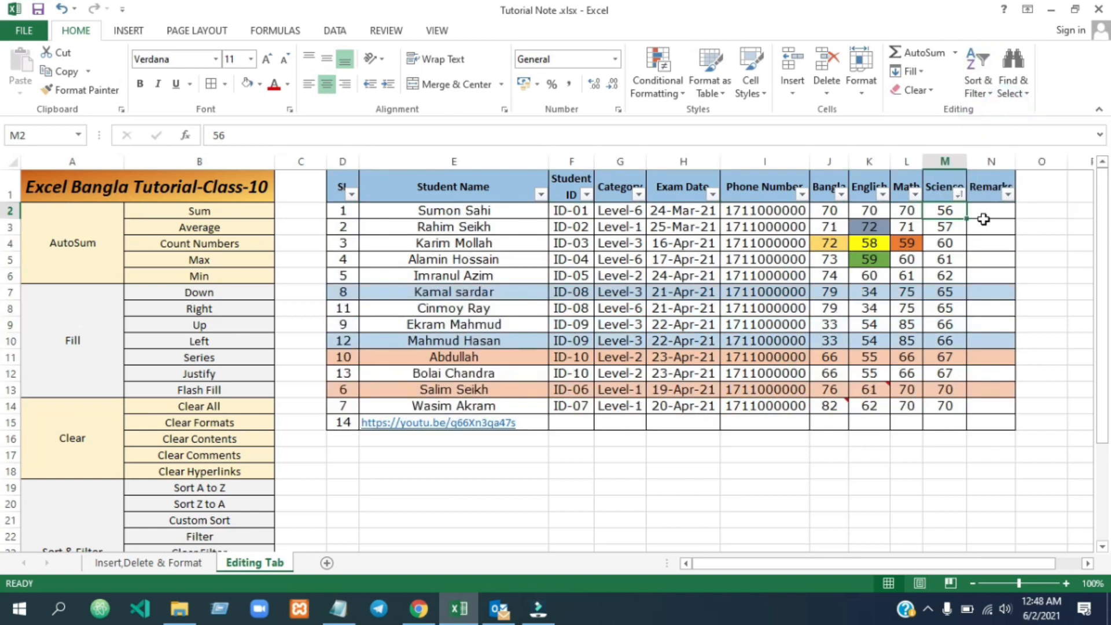
left_click(945, 227)
left_click(945, 243)
left_click(944, 260)
left_click(945, 214)
key("ctrl+shift+Down")
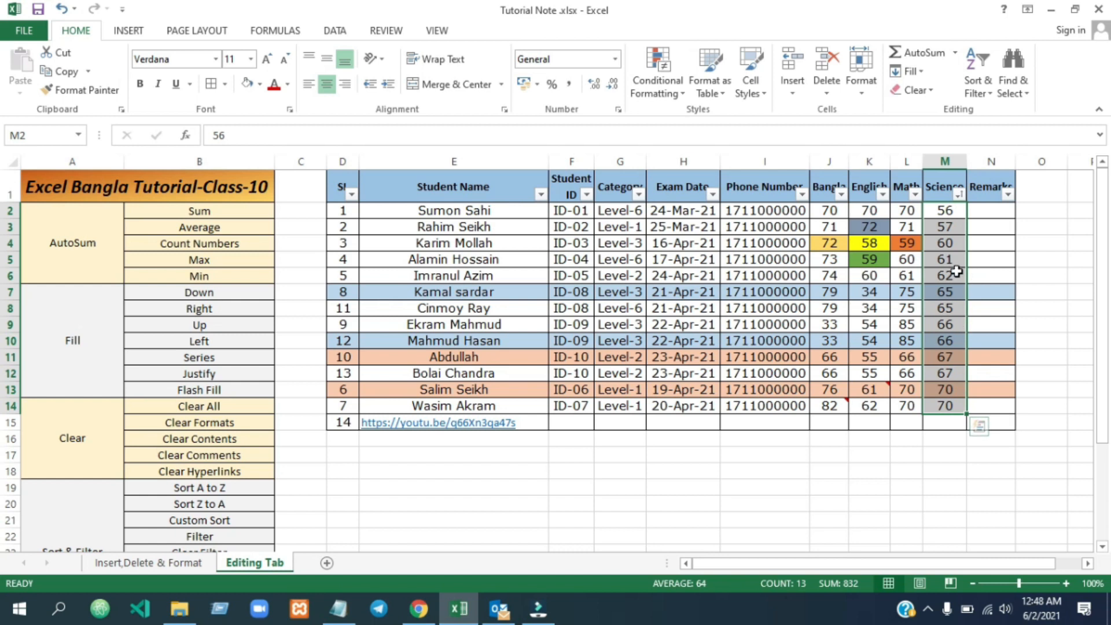
key("ctrl+z")
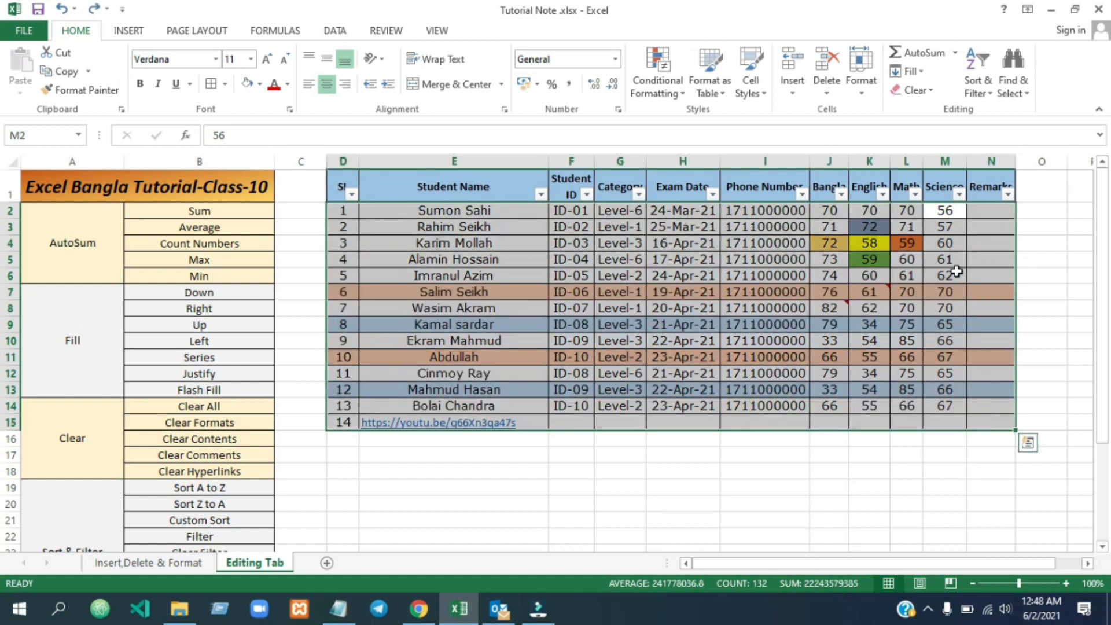
- Sort the student table by the Science marks from largest to smallest, check the column's order and undo the sort
left_click(944, 213)
left_click(993, 92)
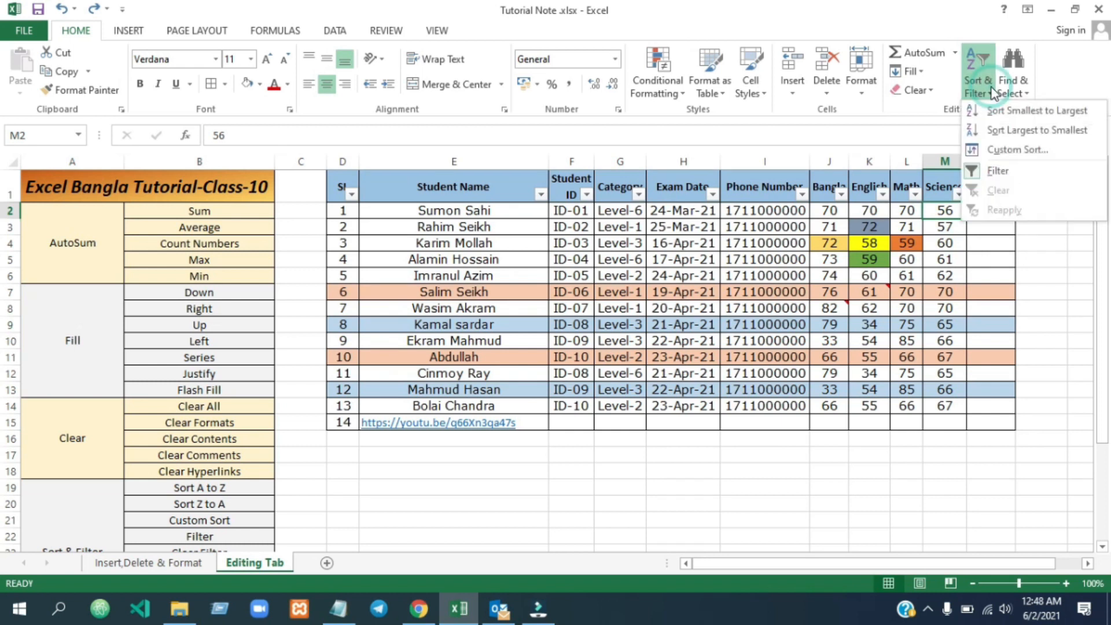
left_click(1012, 131)
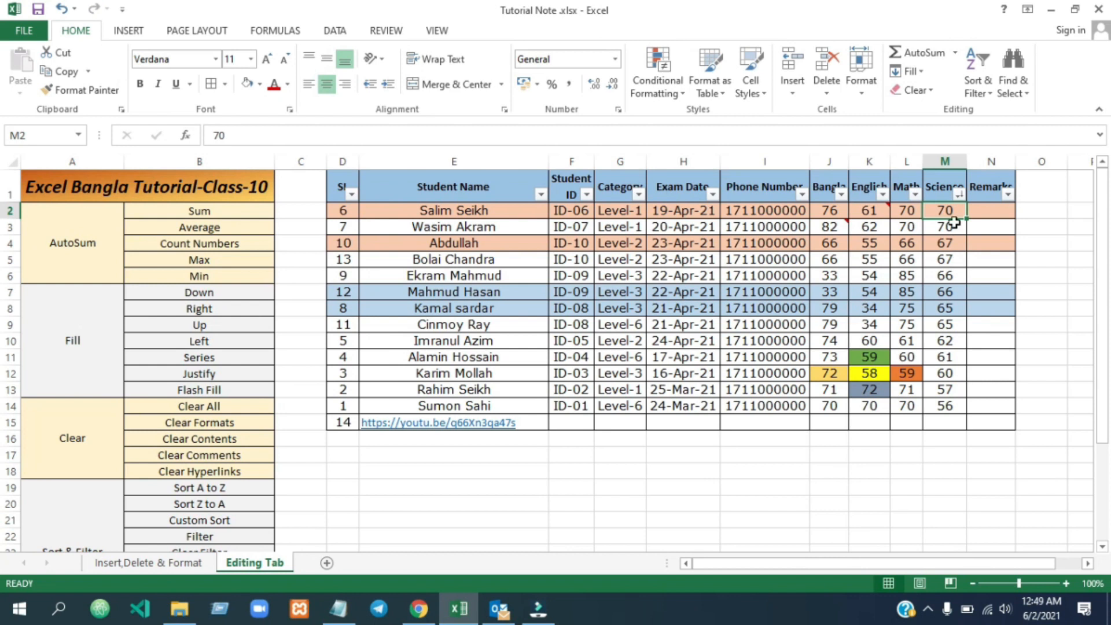
left_click(948, 409)
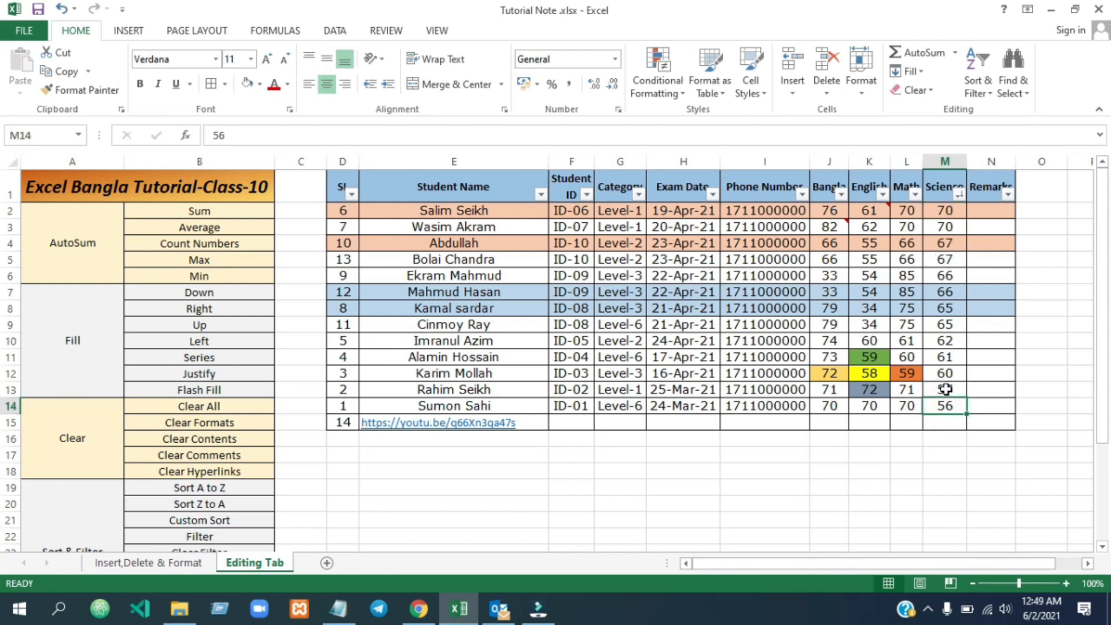
left_click(946, 389)
left_click(946, 371)
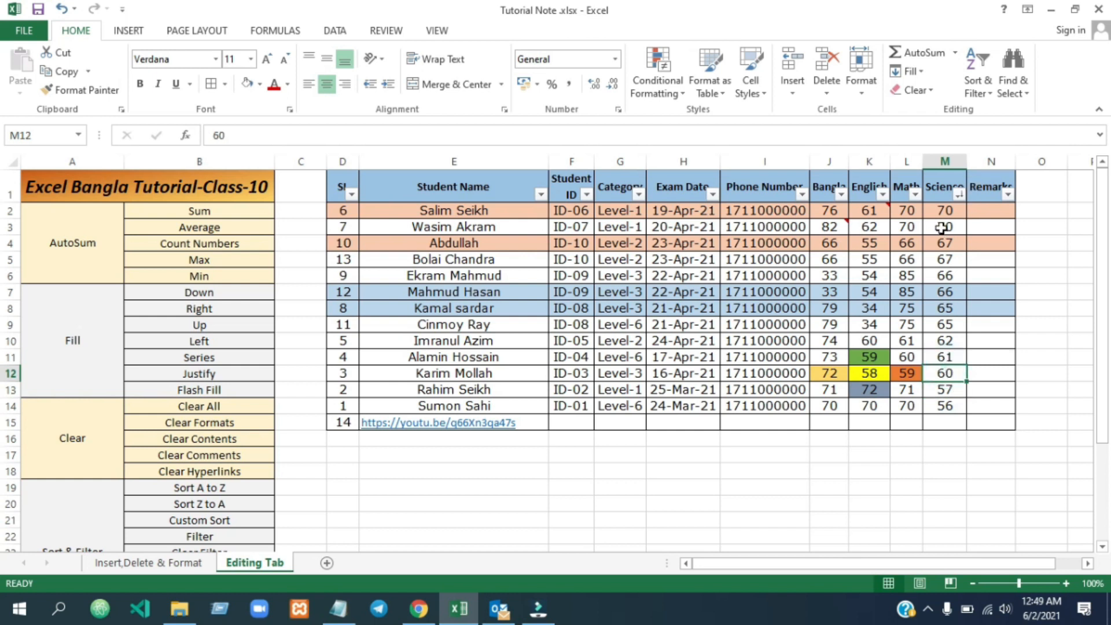
left_click_drag(945, 212, 945, 405)
key("ctrl+z")
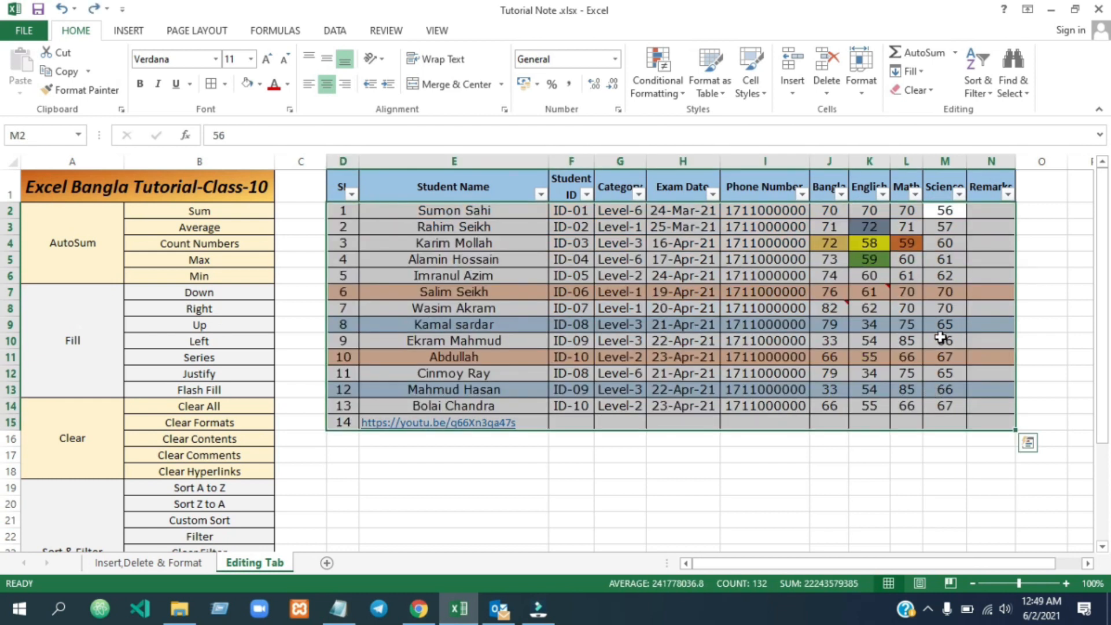
left_click(950, 311)
left_click(978, 84)
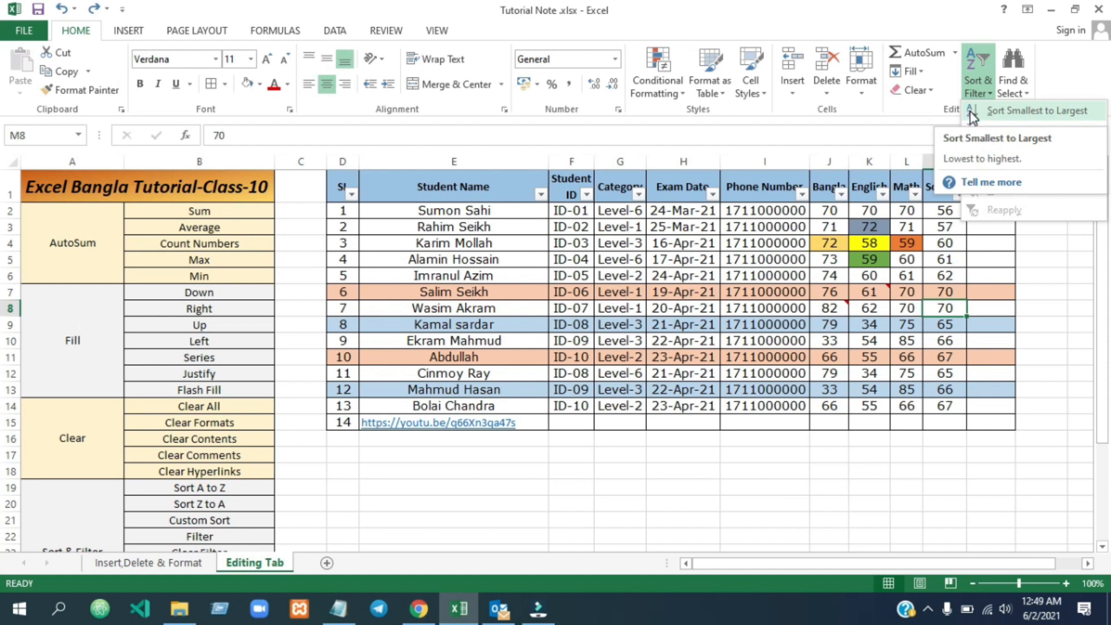
left_click(464, 210)
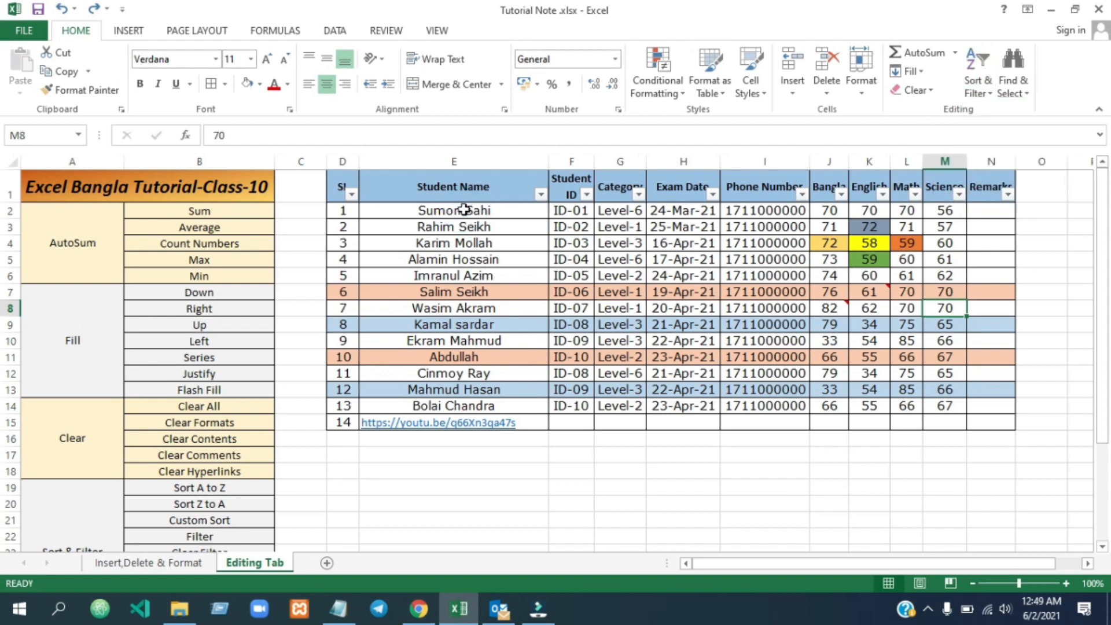
- Sort the student table by Student Name from A to Z, check the names' order and undo the sort
left_click(464, 209)
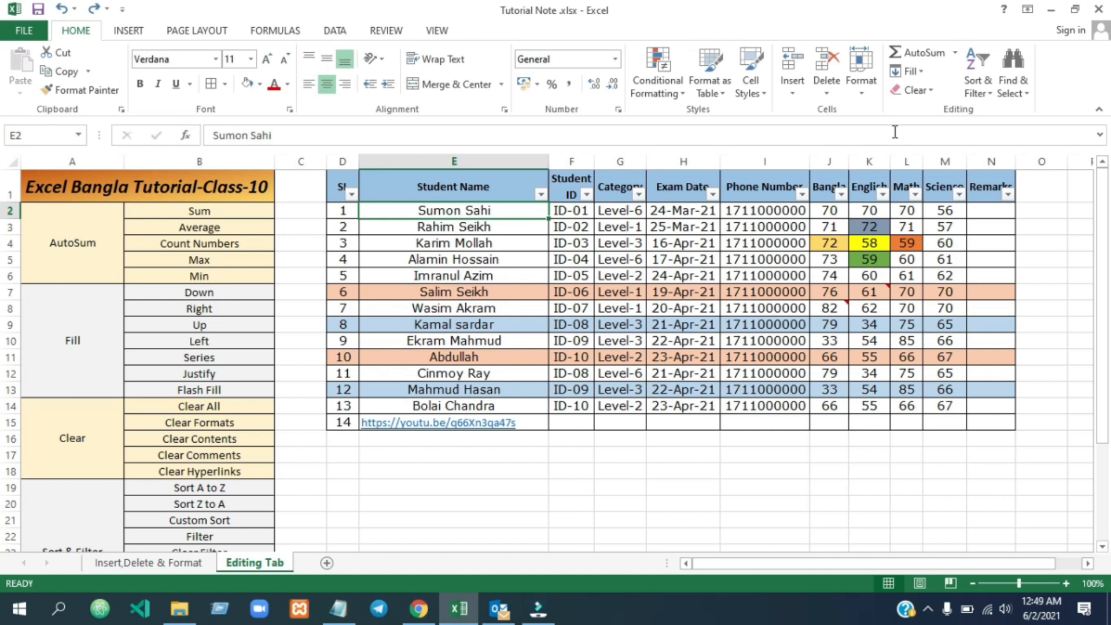
left_click(980, 81)
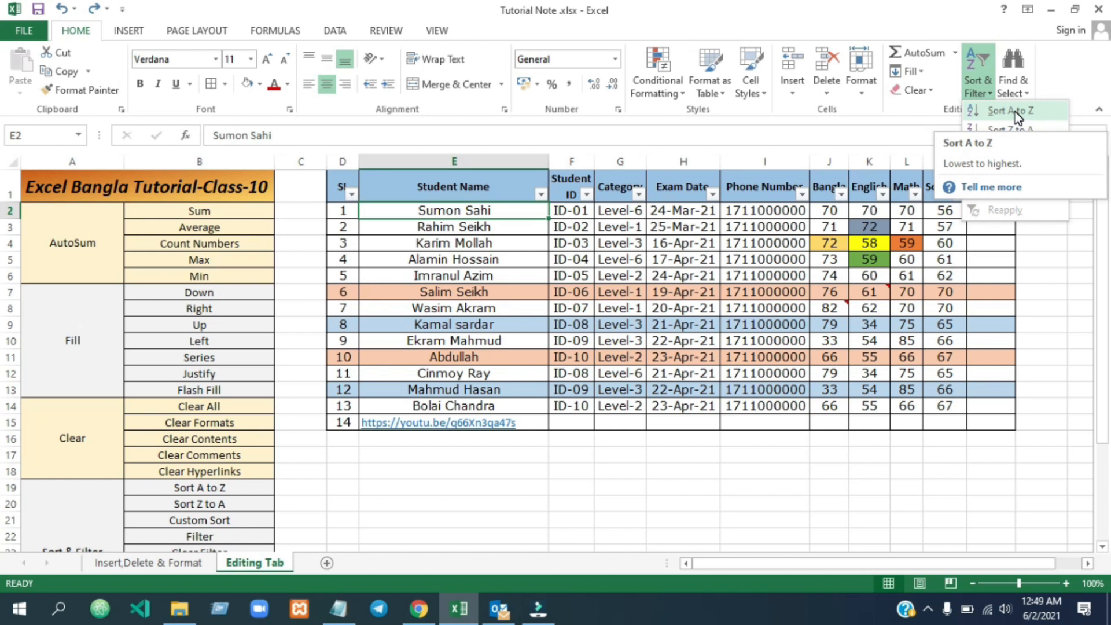
left_click(1016, 112)
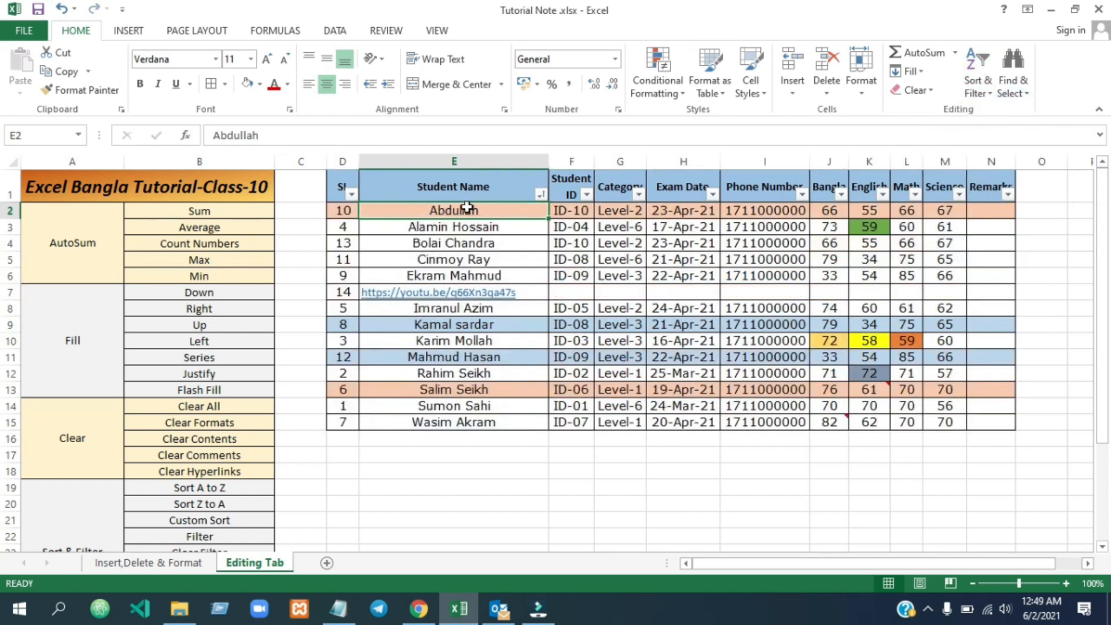
left_click(424, 244)
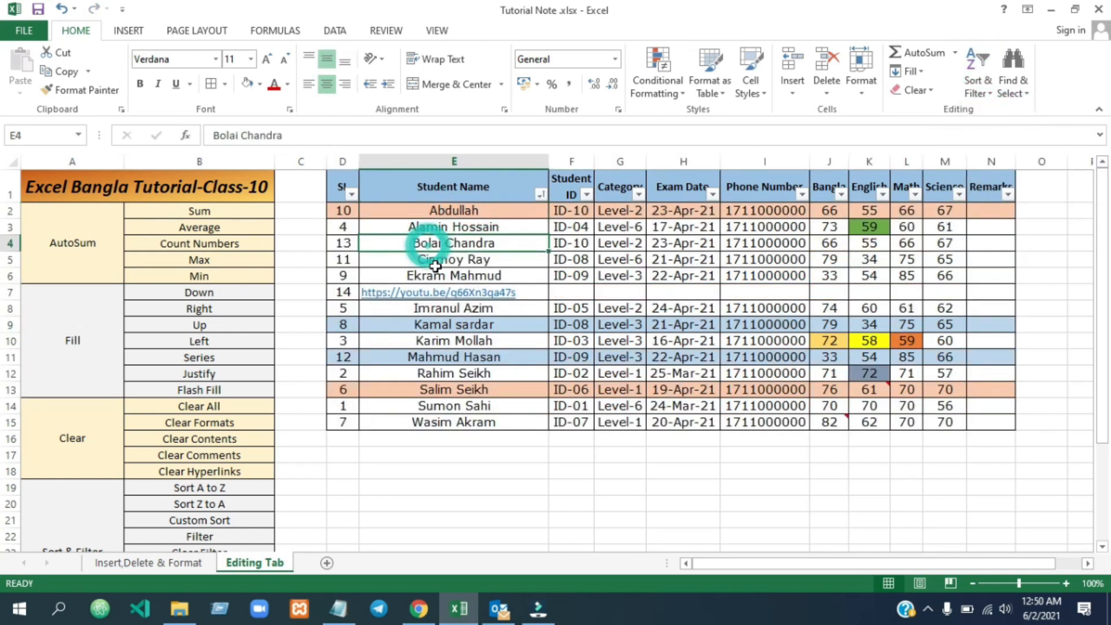
left_click(436, 266)
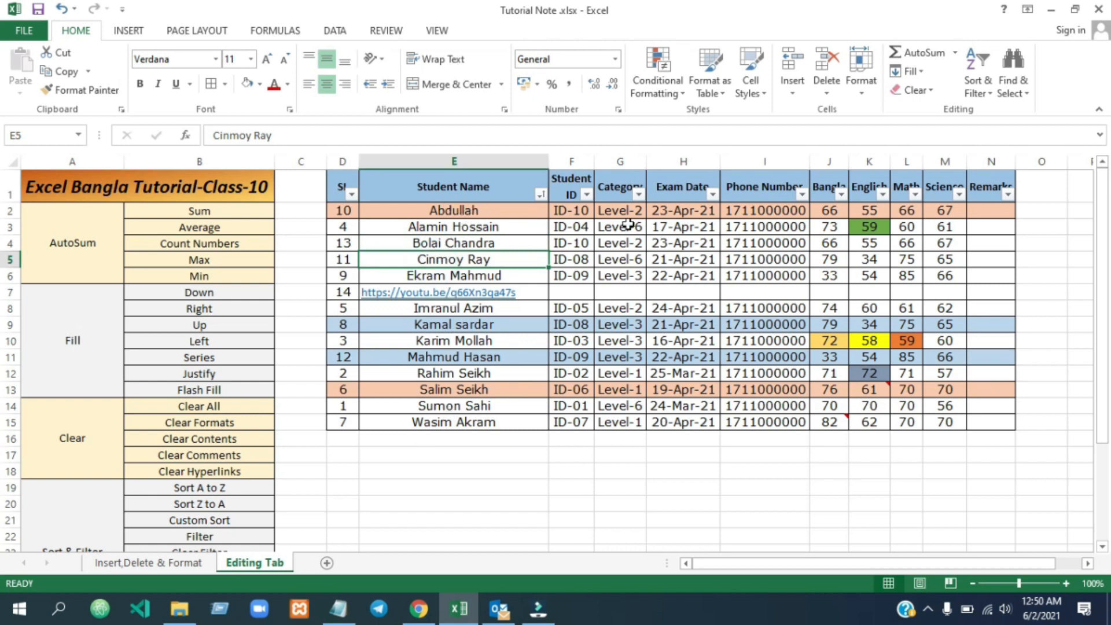
key("ctrl+z")
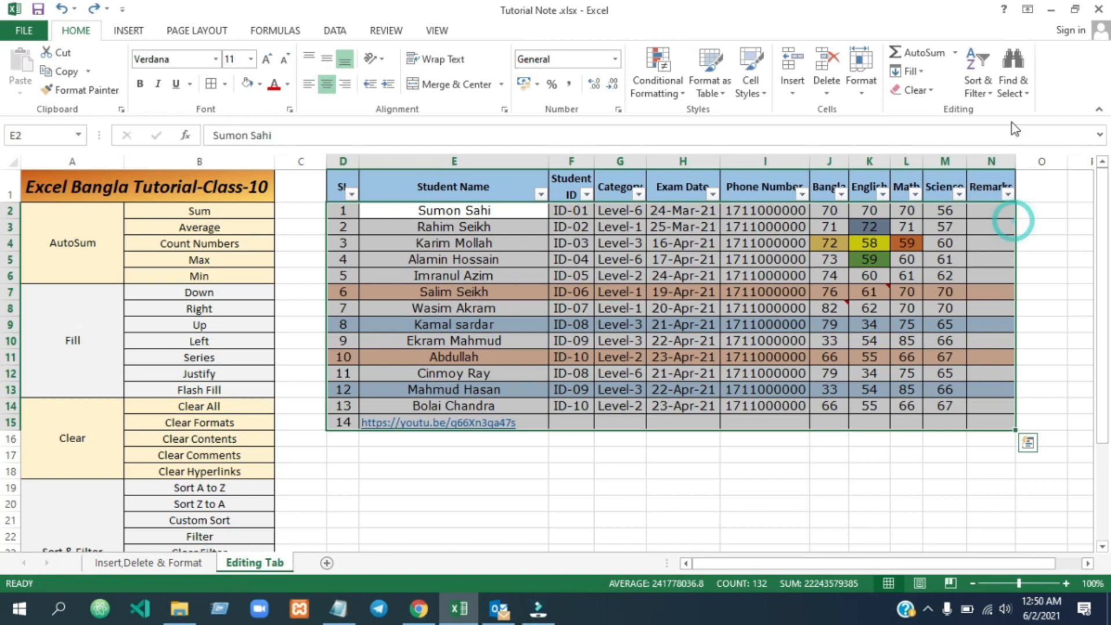
- Sort the student table by Student Name from Z to A, check the names' order and undo the sort
left_click(445, 213)
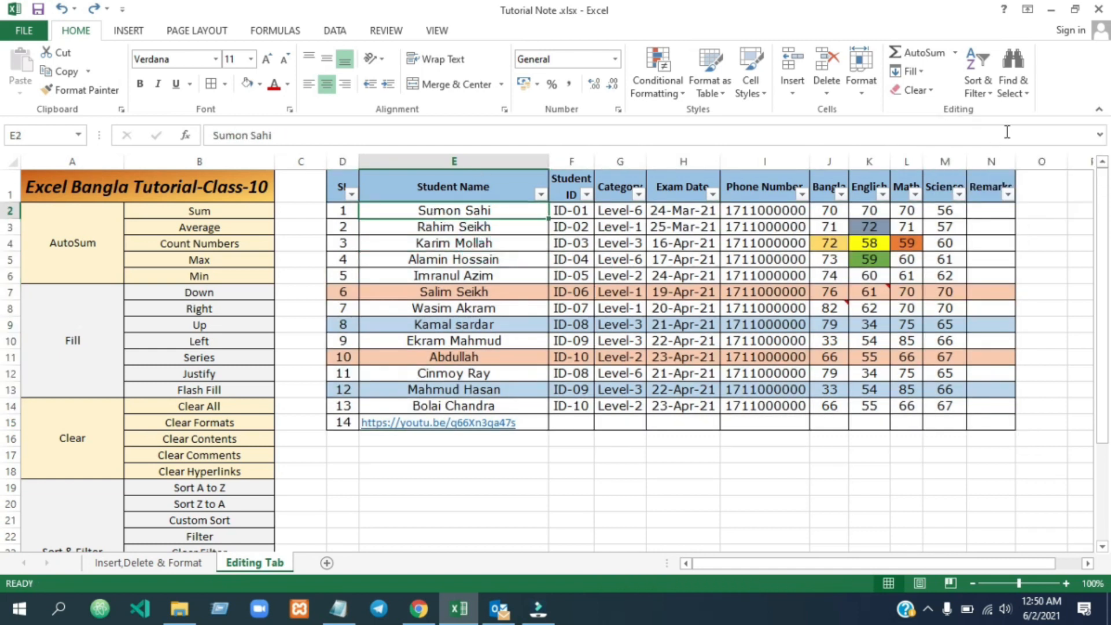
left_click(989, 85)
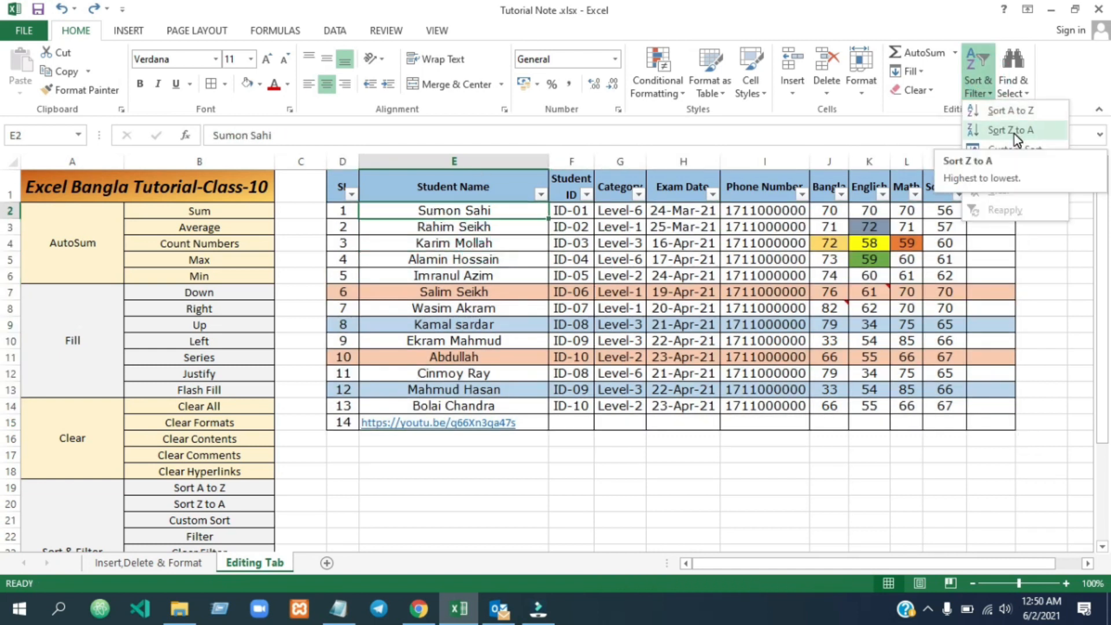
left_click(1013, 130)
left_click(516, 326)
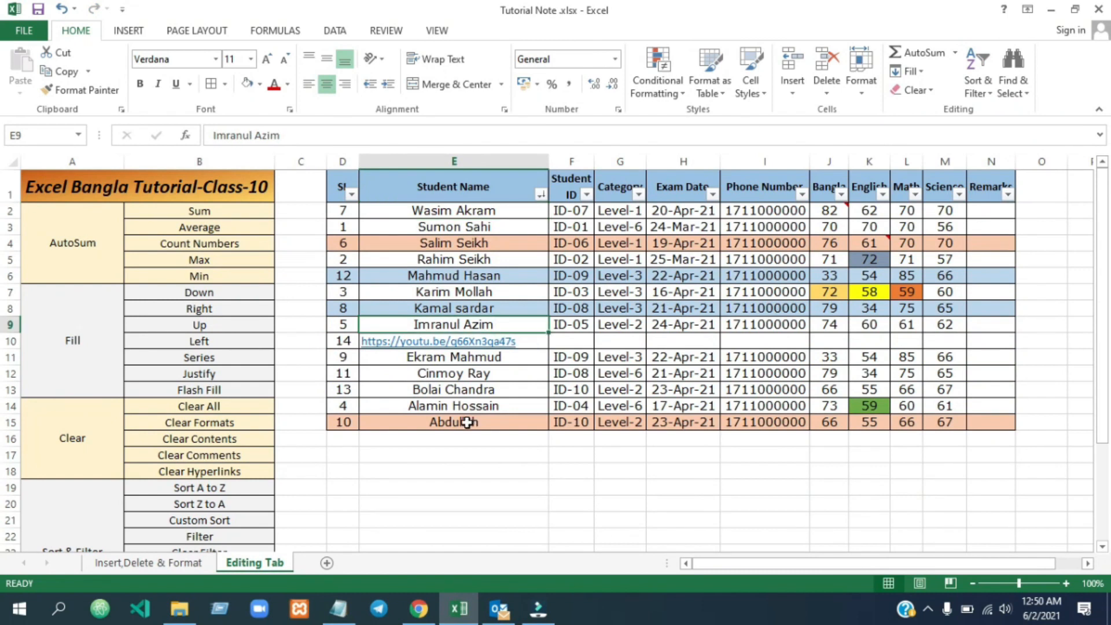
left_click(464, 424)
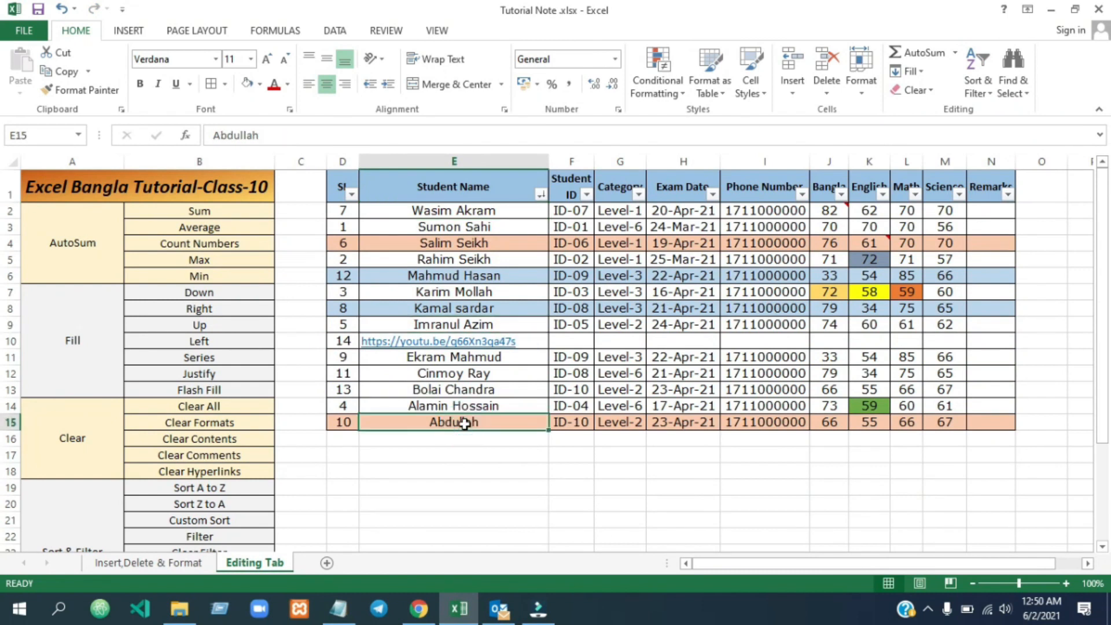
left_click(465, 216)
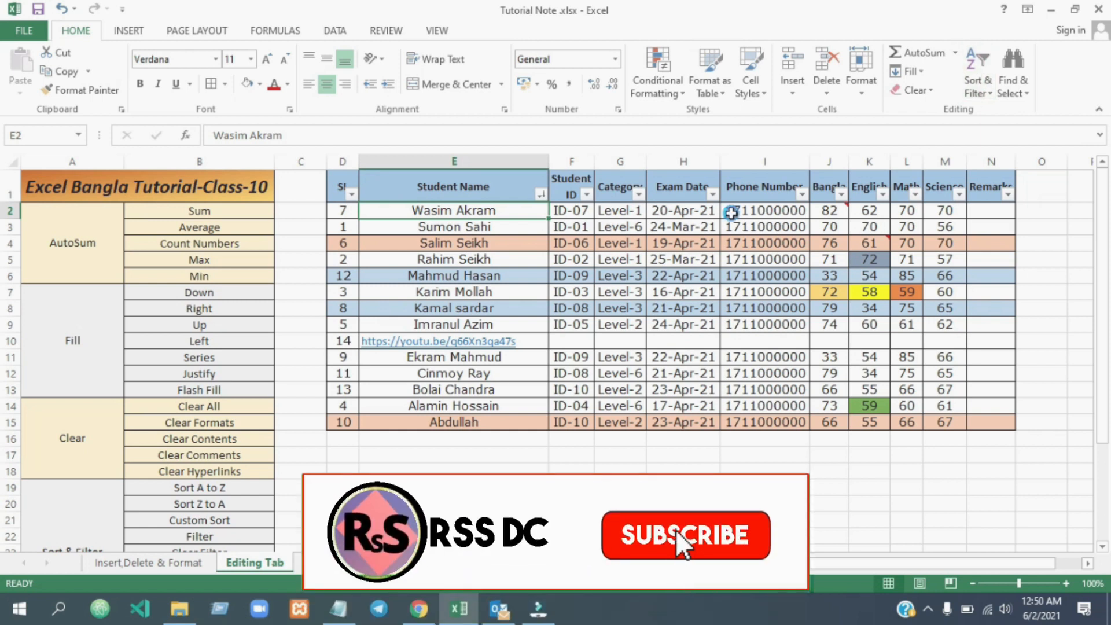
key("ctrl+z")
left_click(977, 78)
left_click(546, 301)
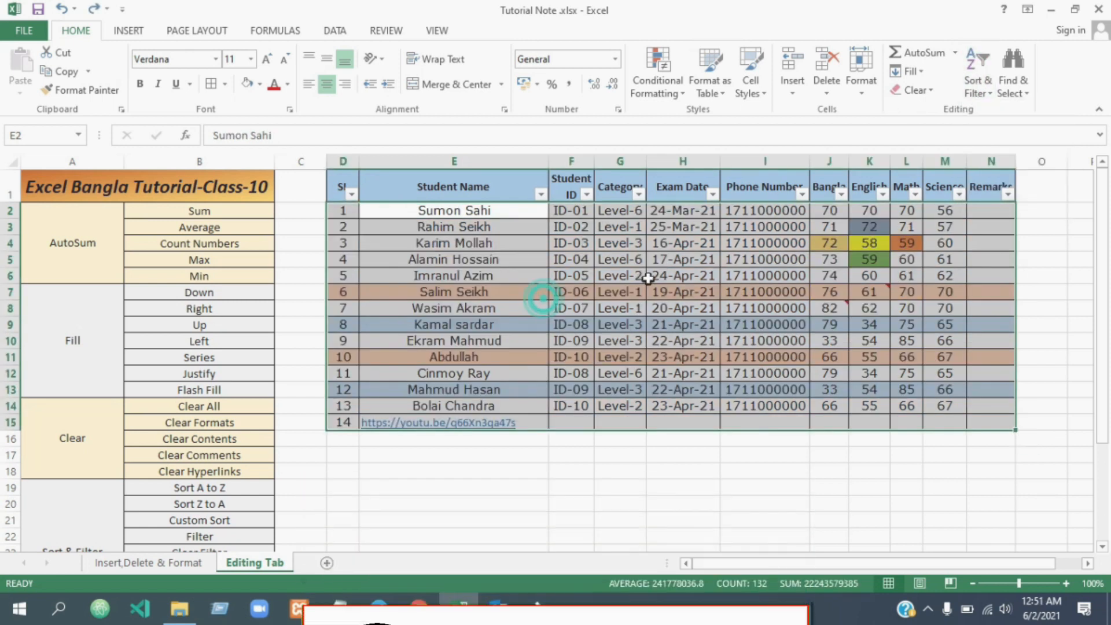
left_click(653, 275)
- Start a custom sort of the student table by the Student Name column, sorting on Cell Color
left_click(509, 225)
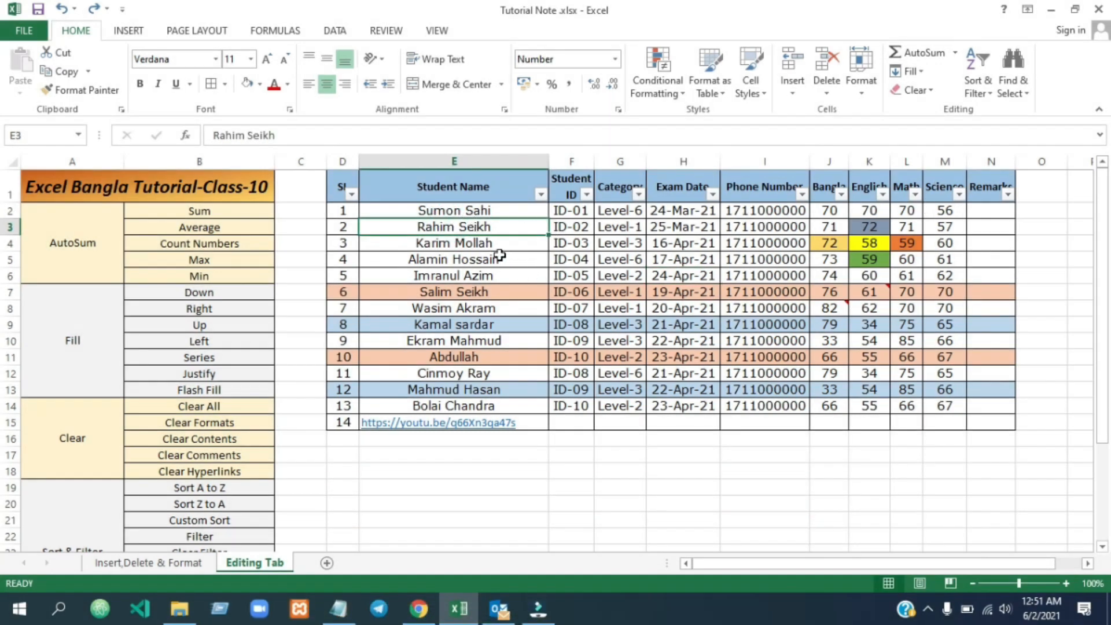
left_click(981, 81)
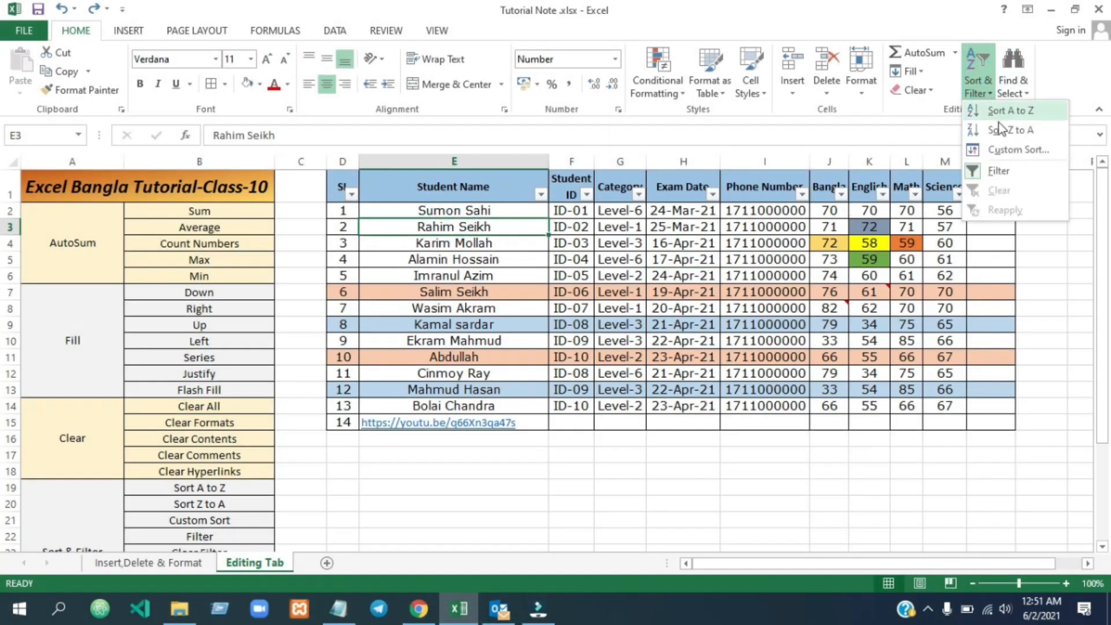
left_click(1008, 151)
left_click(625, 393)
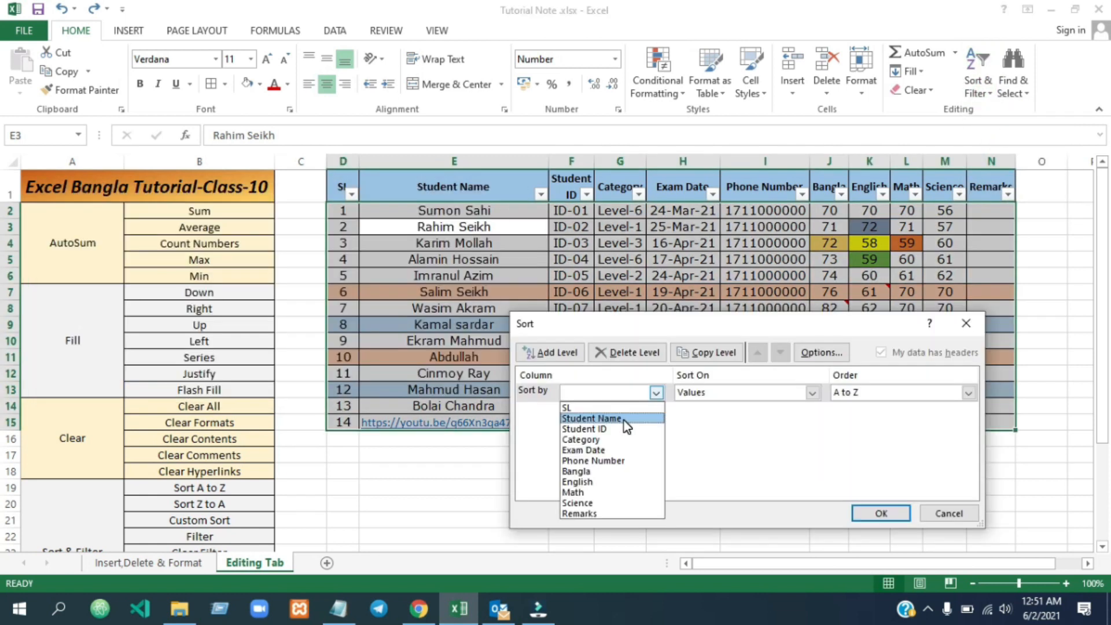
left_click(624, 421)
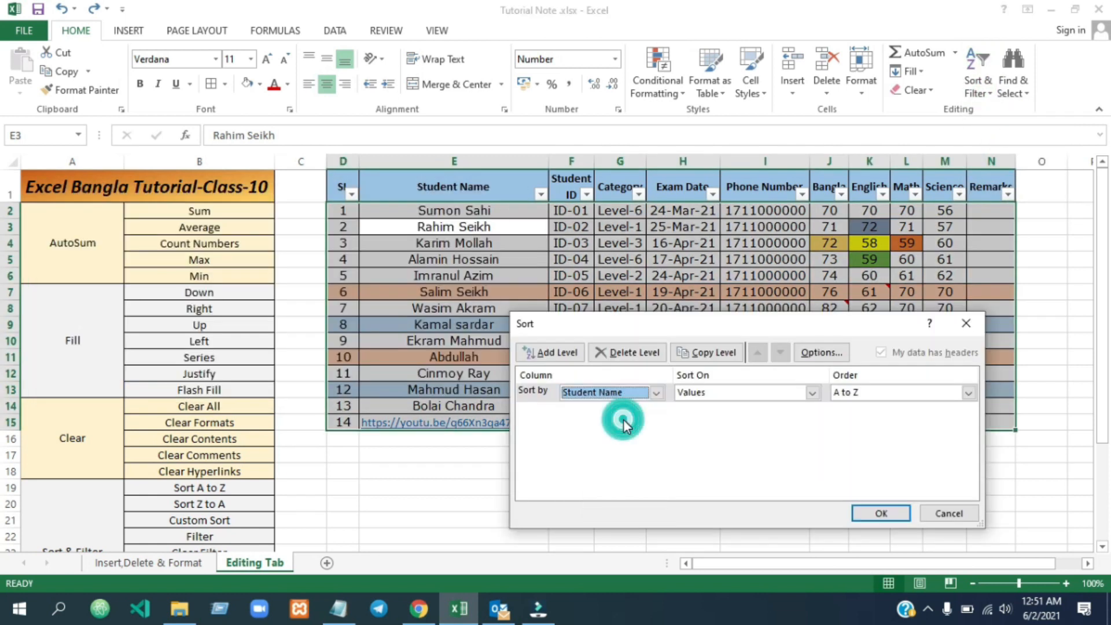
left_click(813, 393)
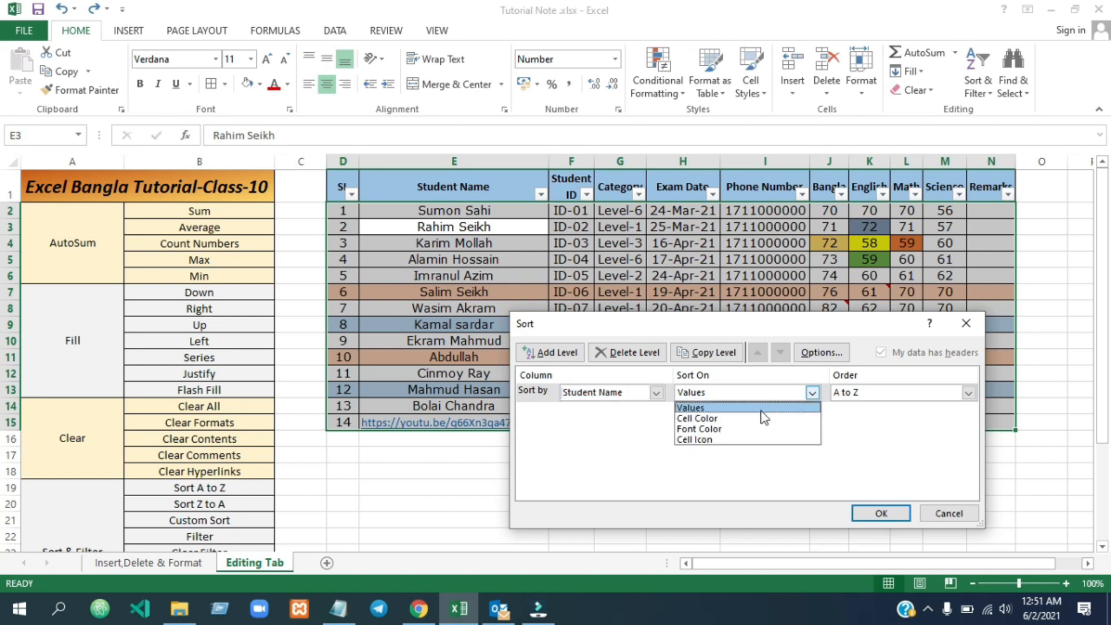
left_click(728, 419)
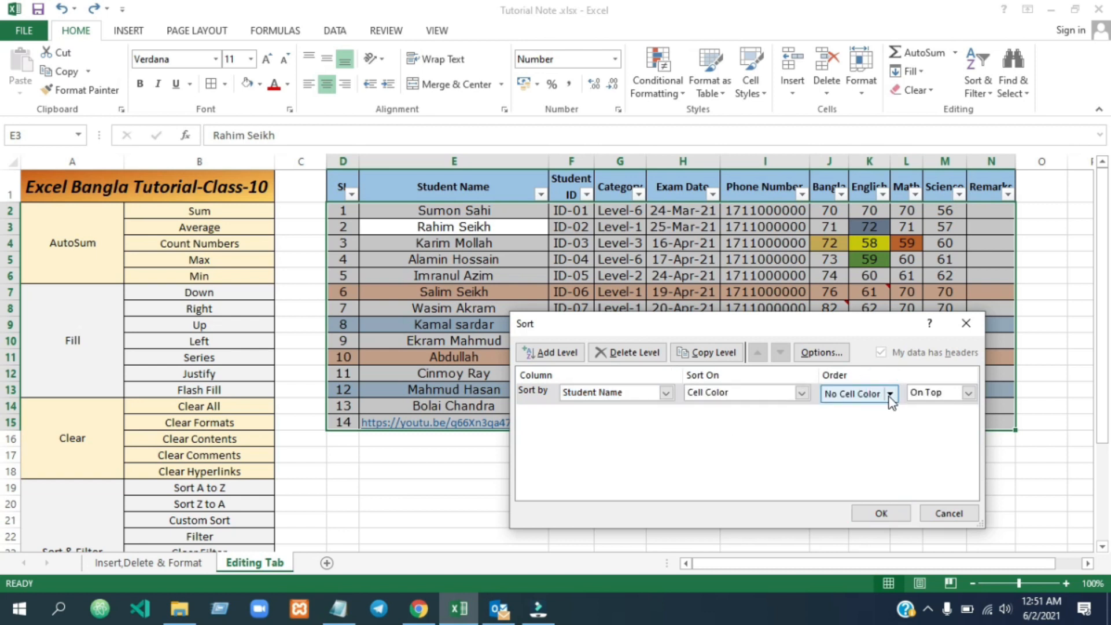
- Set the custom sort's order to the white cell color On Top and apply the sort
left_click(889, 394)
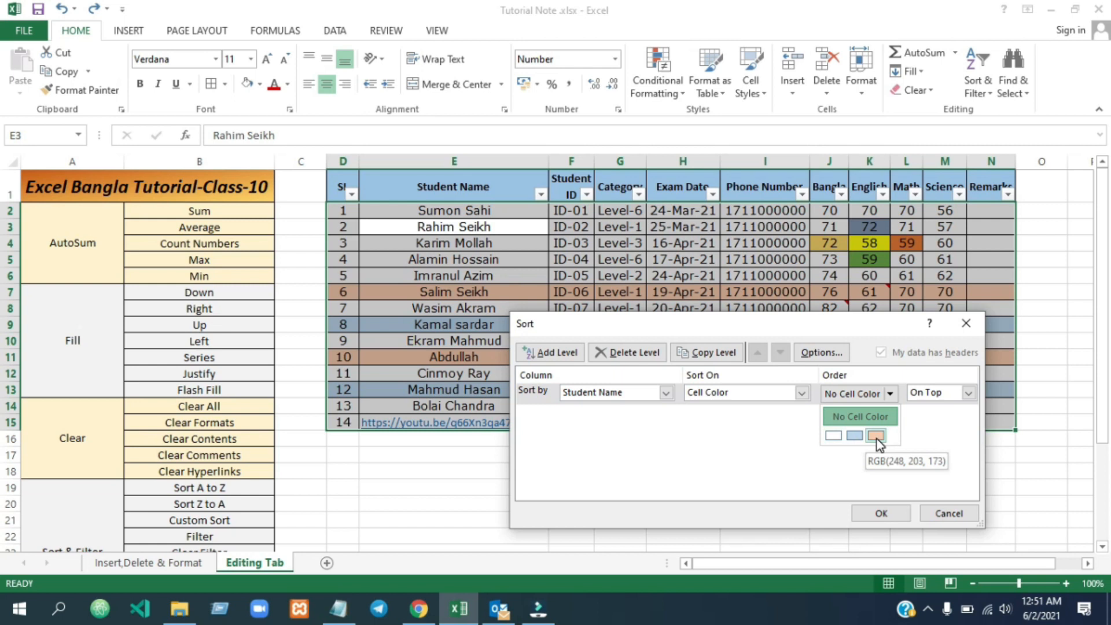
left_click(834, 435)
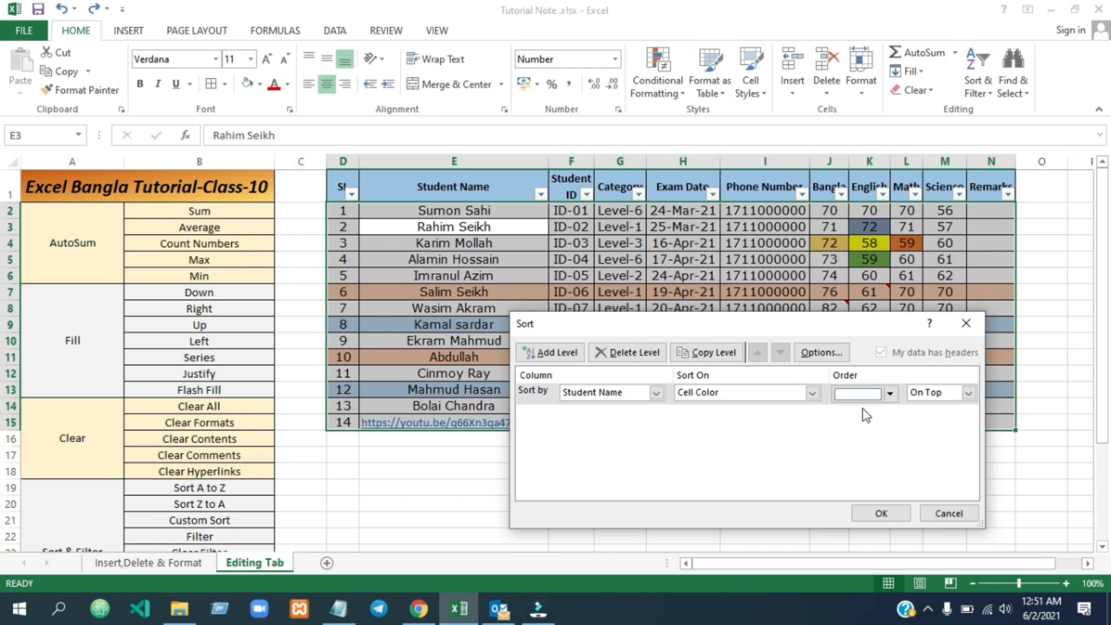
left_click(968, 393)
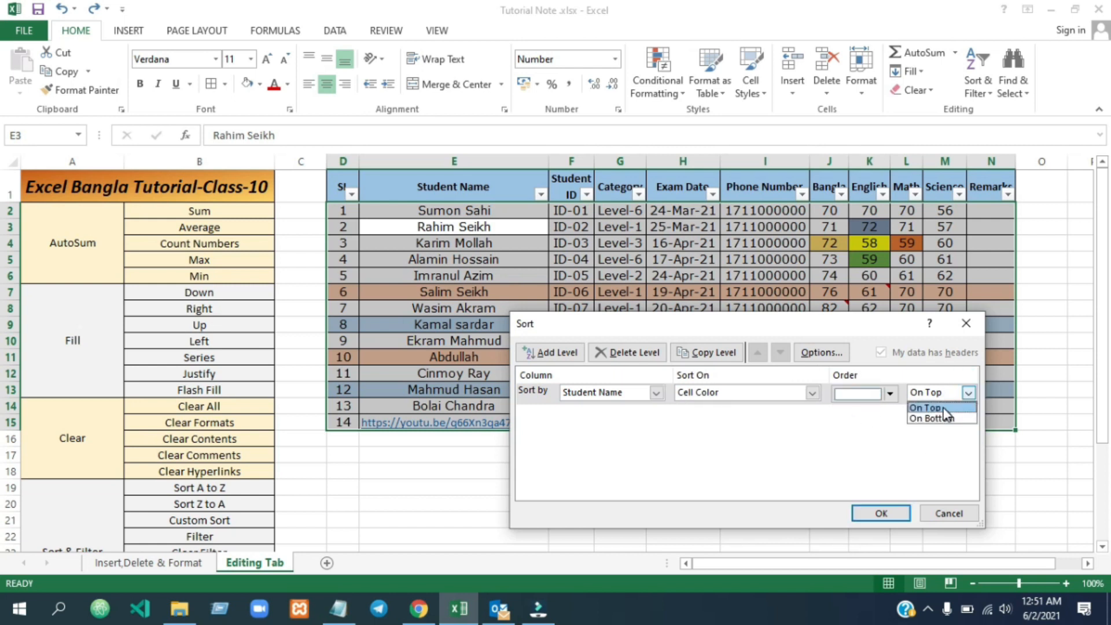
left_click(943, 409)
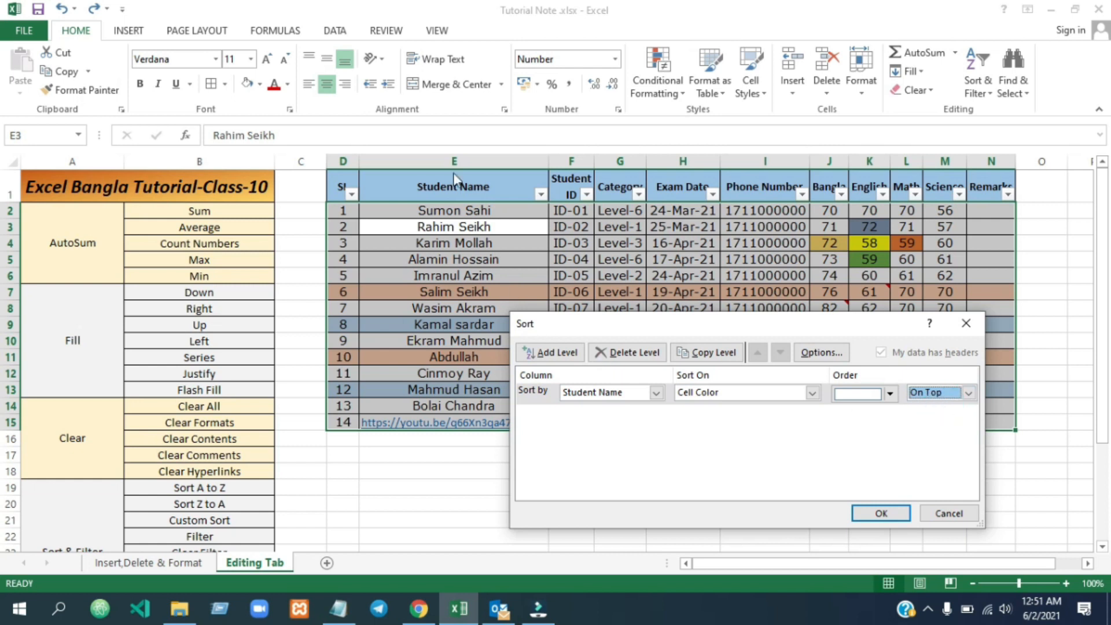
left_click(880, 514)
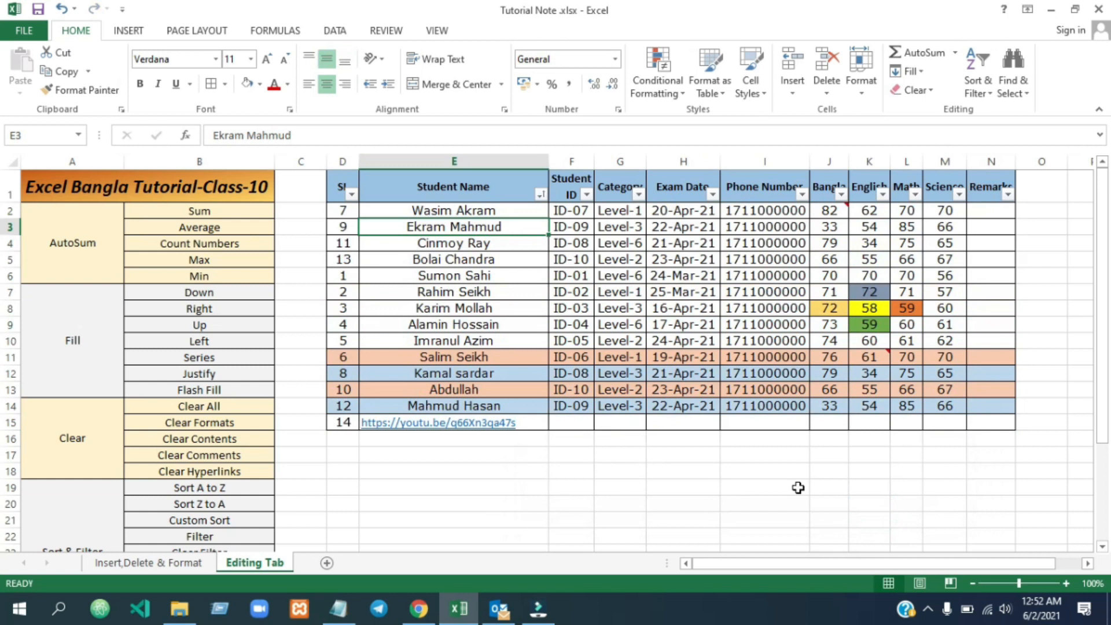
- Check the order of the white name cells in the Student Name column and undo the color sort
left_click_drag(455, 210, 465, 336)
left_click_drag(457, 209, 456, 335)
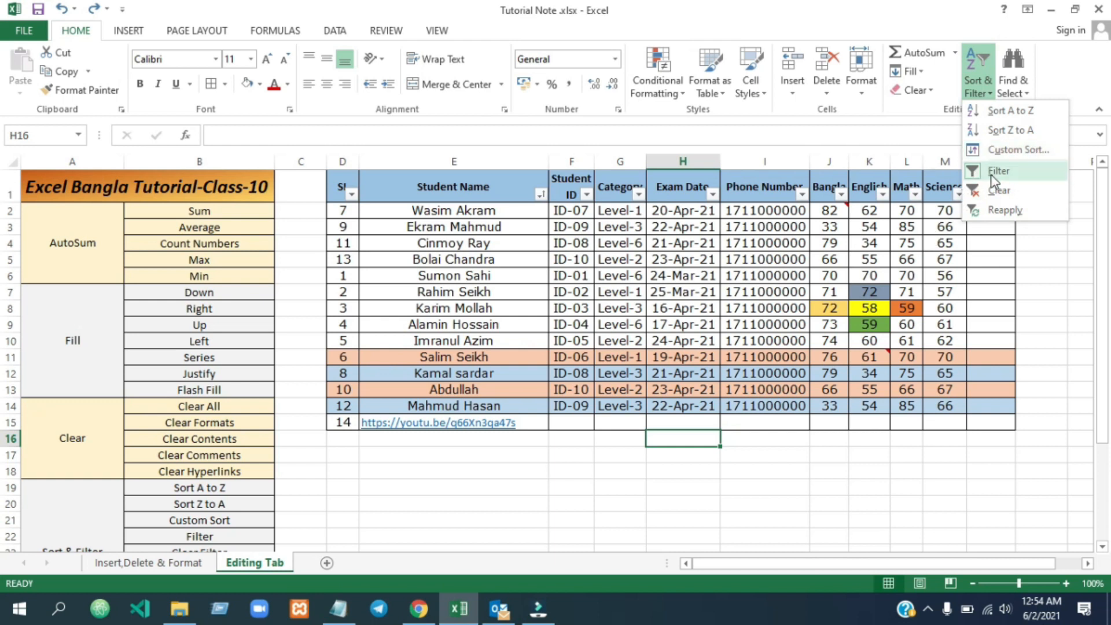
key("Escape")
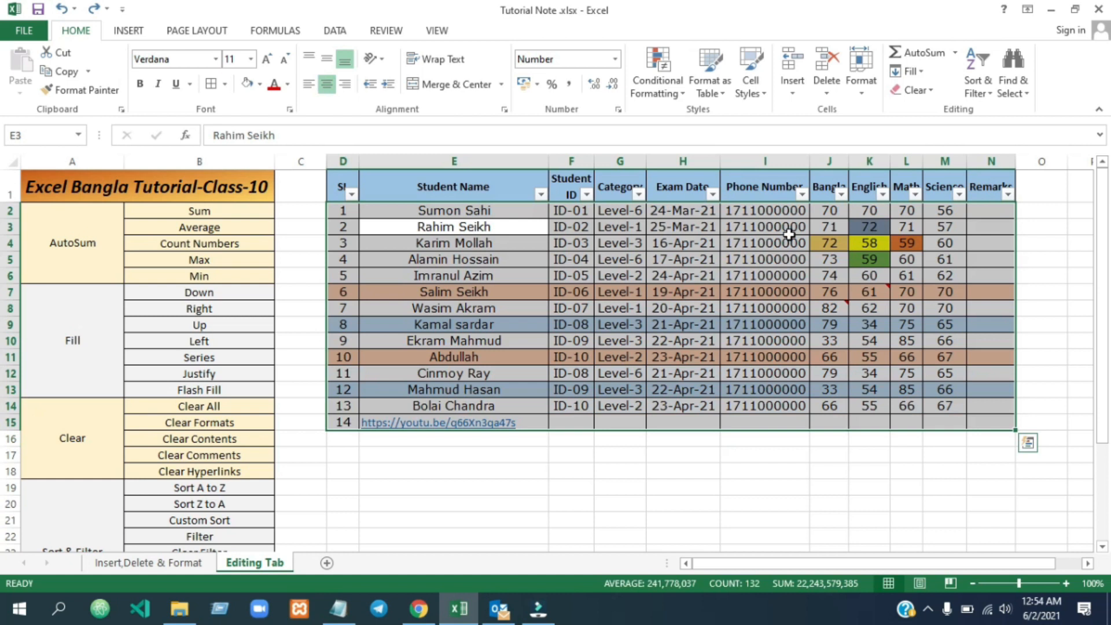
- Turn off the student table's existing filter and enable filtering again on its header row
left_click(505, 331)
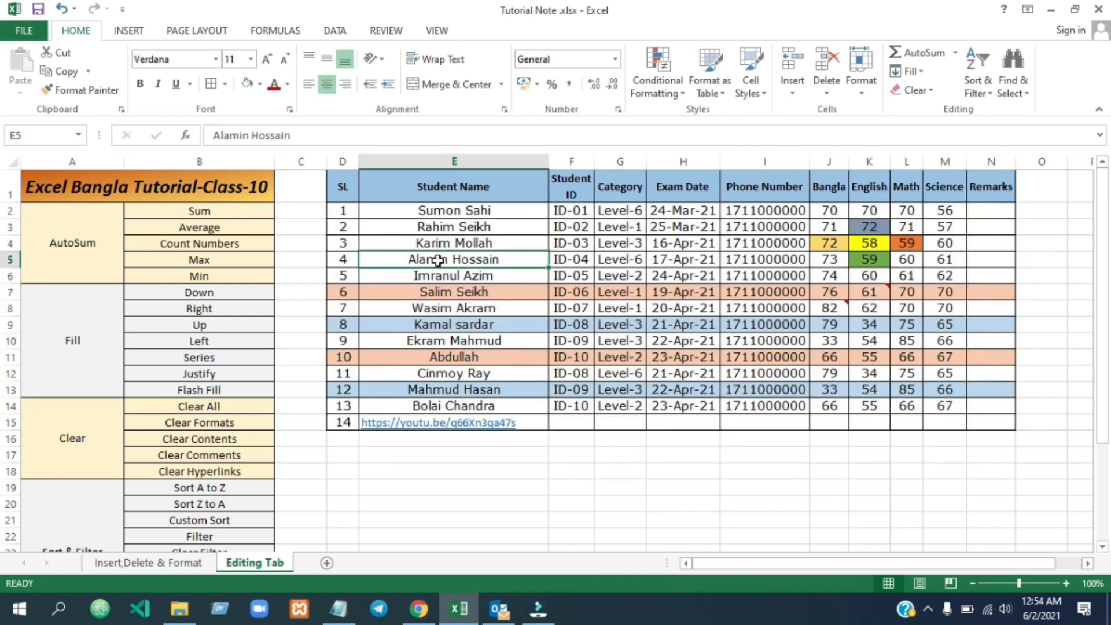
left_click(706, 260)
left_click(457, 227)
left_click(976, 83)
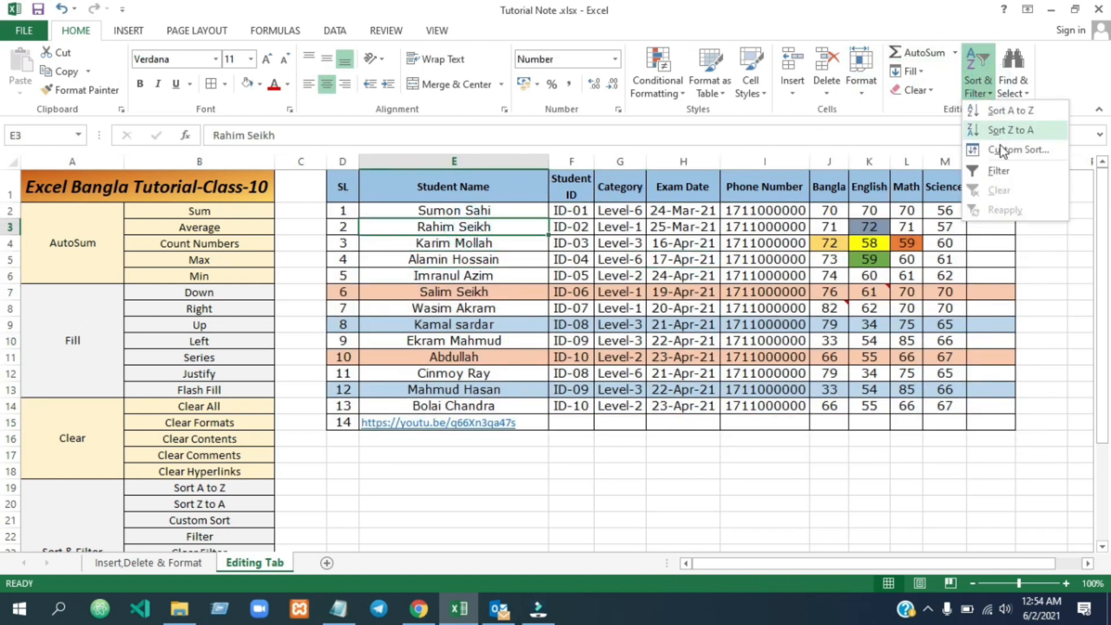
left_click(1000, 169)
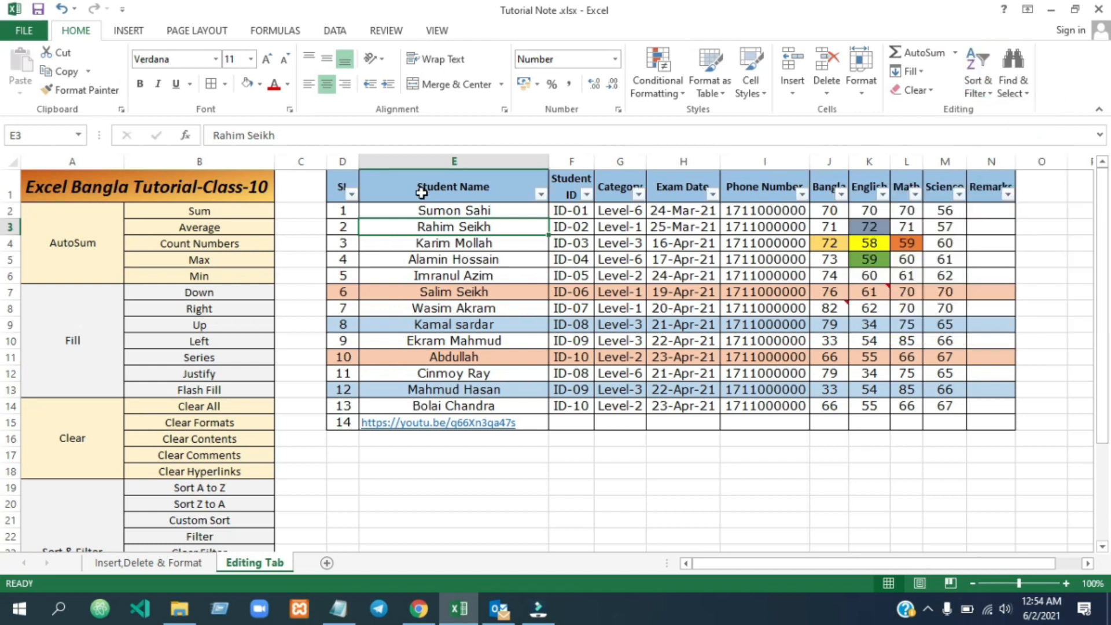
- Examine the filter lists of the SL, Student Name and Student ID columns along the table's header row
left_click(349, 198)
left_click(541, 195)
left_click(541, 195)
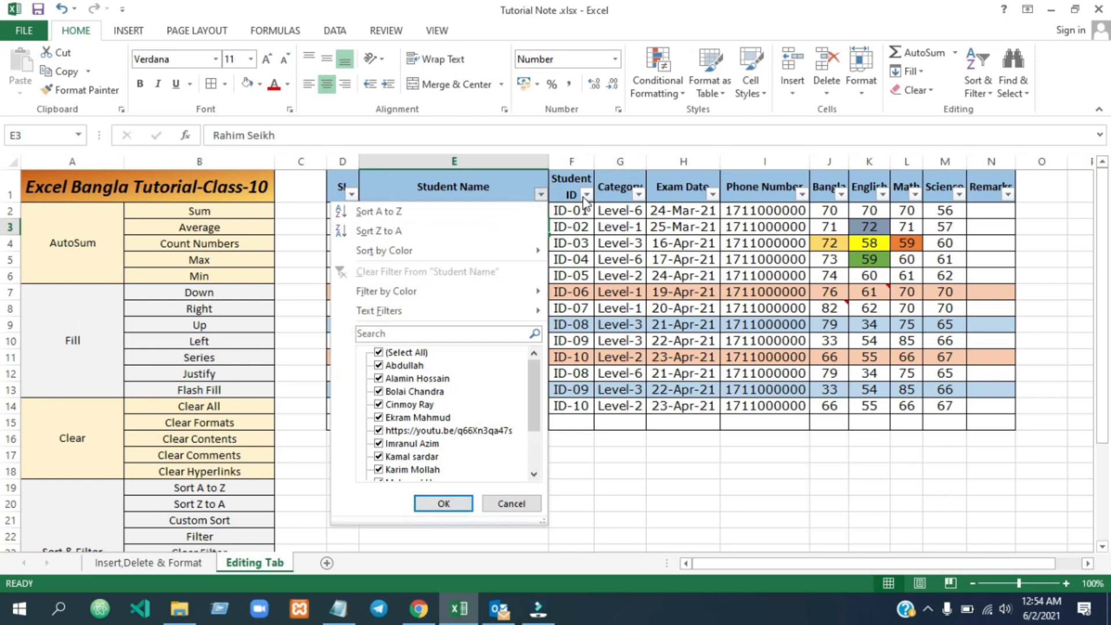
left_click(586, 195)
left_click(587, 195)
left_click(671, 265)
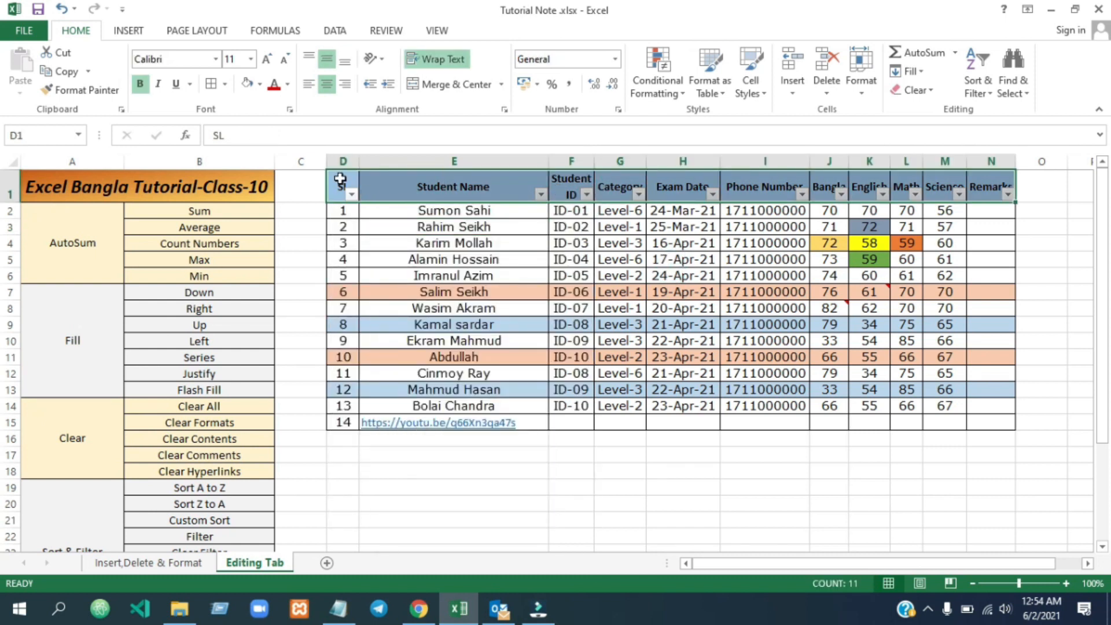
left_click_drag(341, 180, 988, 194)
left_click(538, 228)
- Filter the Student Name column to show only the first student in the alphabetical list and check the displayed row
key("alt+Down")
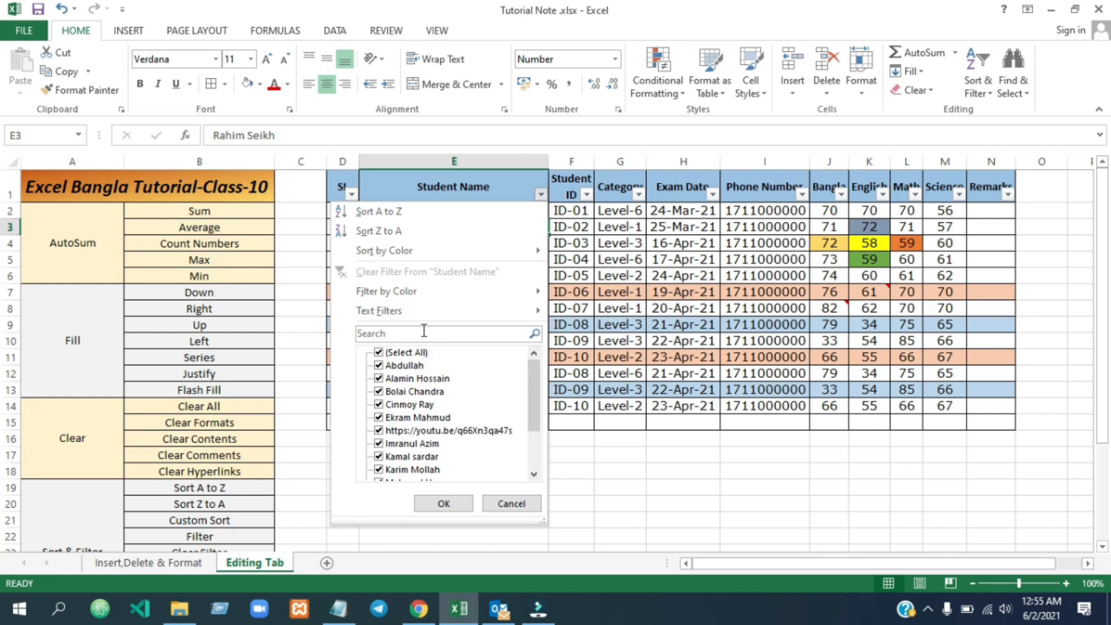
left_click_drag(535, 385, 525, 363)
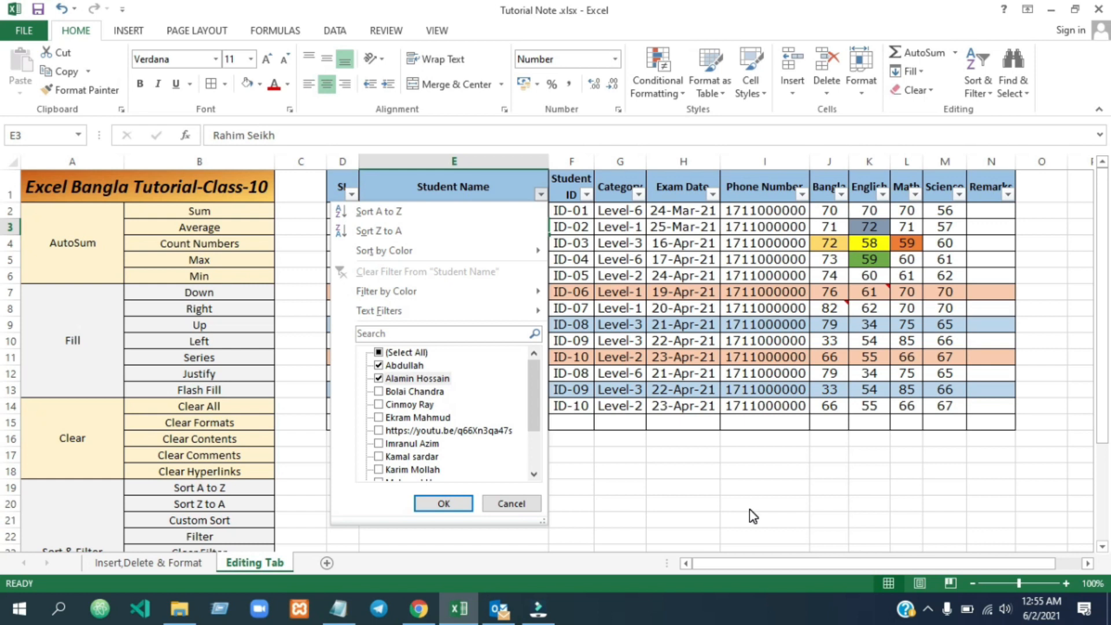
left_click(422, 353)
left_click(412, 353)
left_click(404, 366)
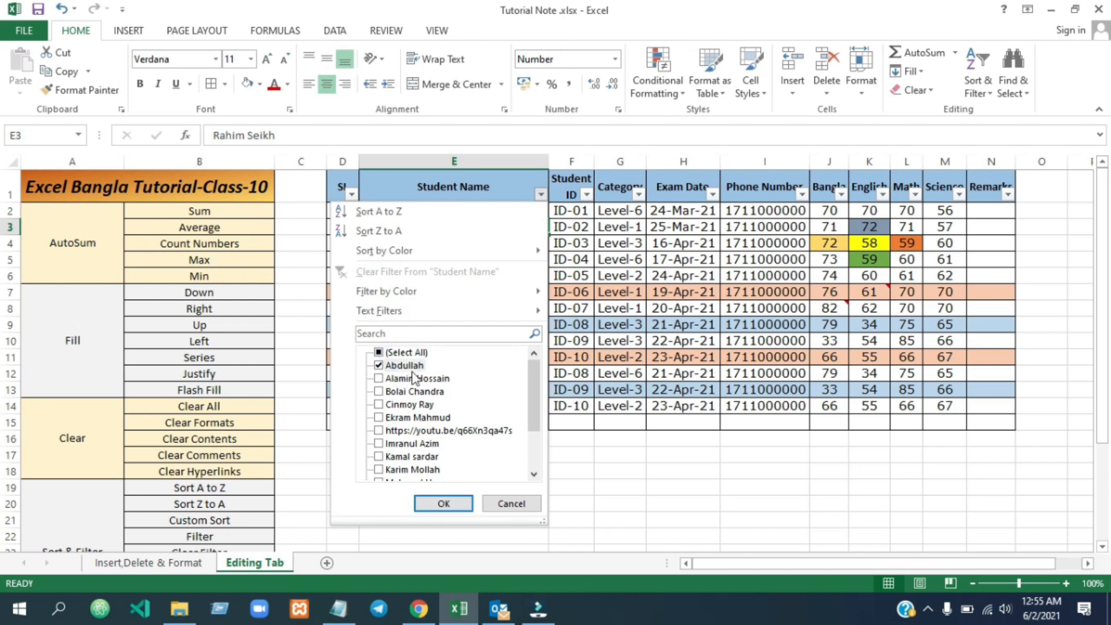
left_click(444, 502)
left_click(650, 404)
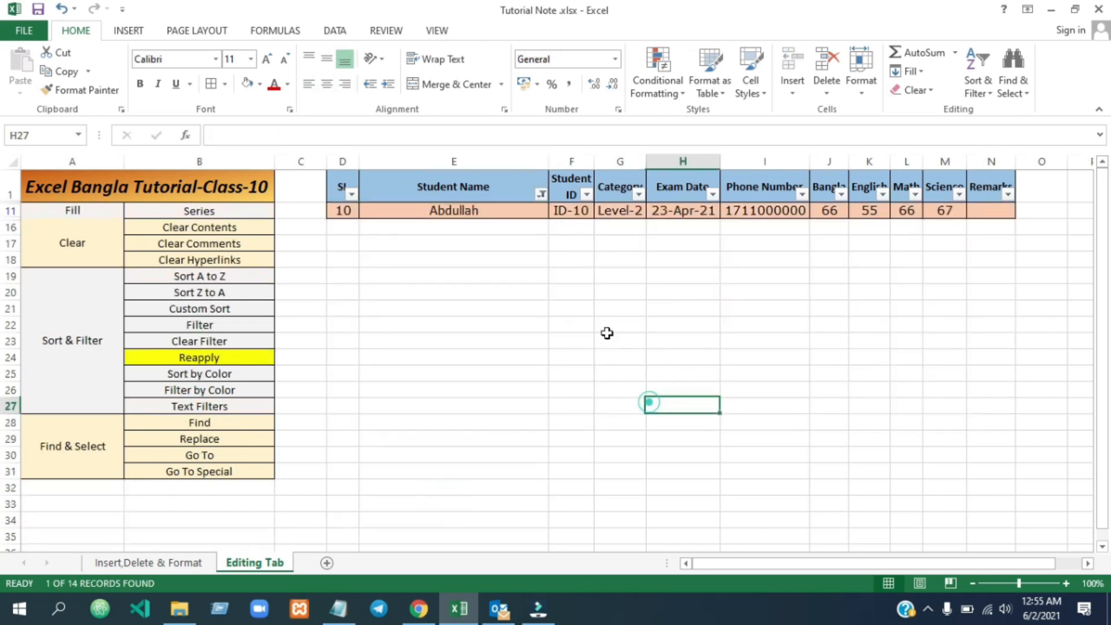
left_click_drag(411, 207, 990, 213)
- Filter the Category column to show only Level-1 and check the displayed student rows
left_click(639, 195)
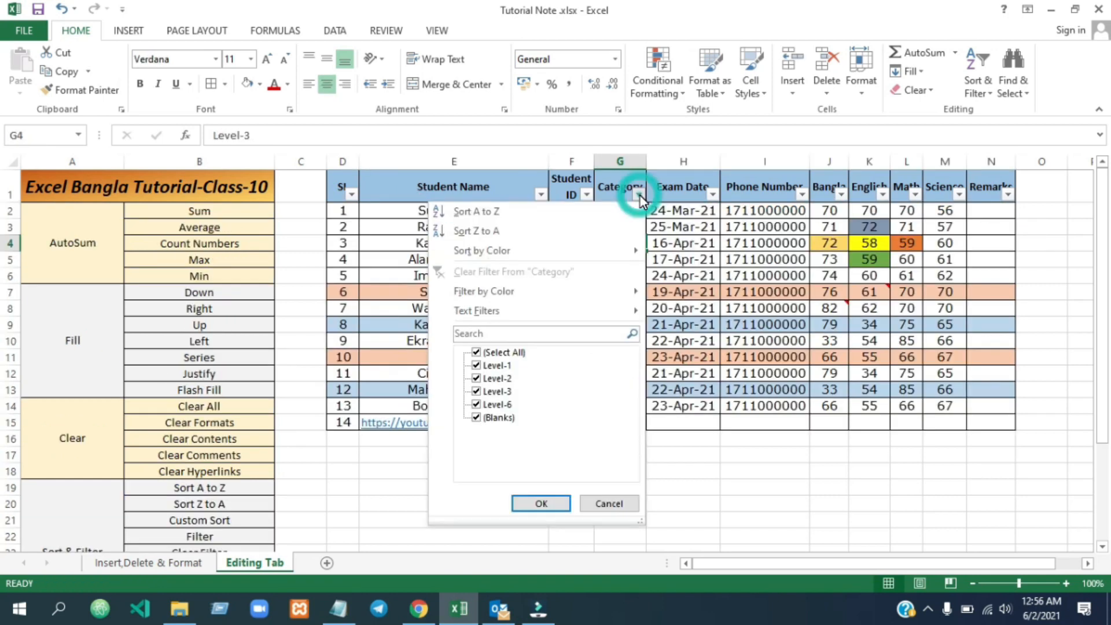
left_click(503, 352)
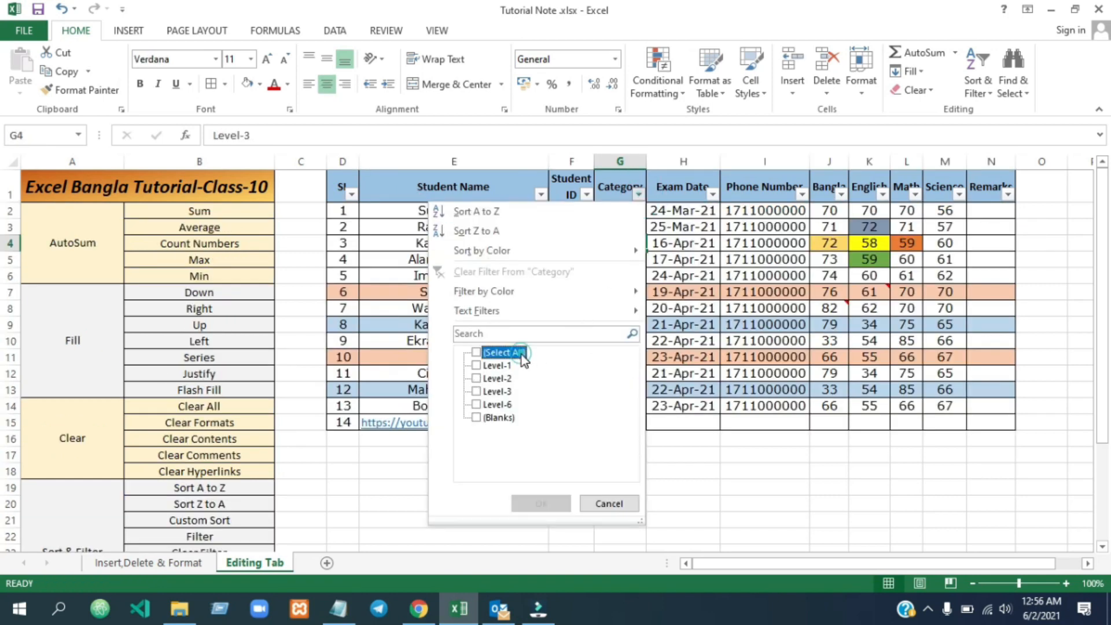
left_click(496, 365)
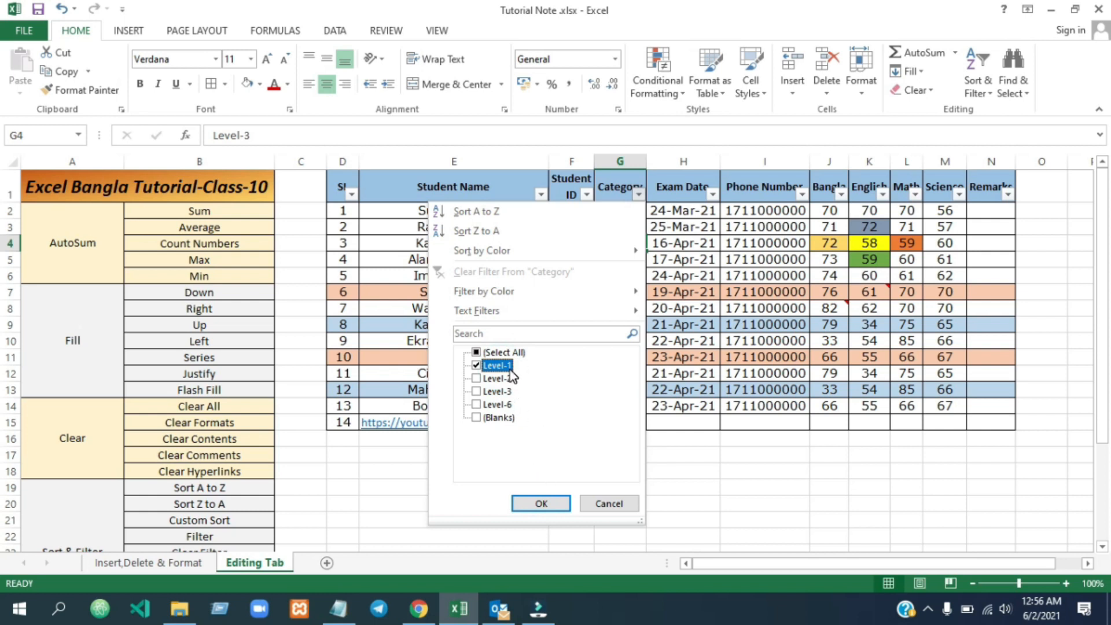
left_click(541, 503)
left_click(680, 453)
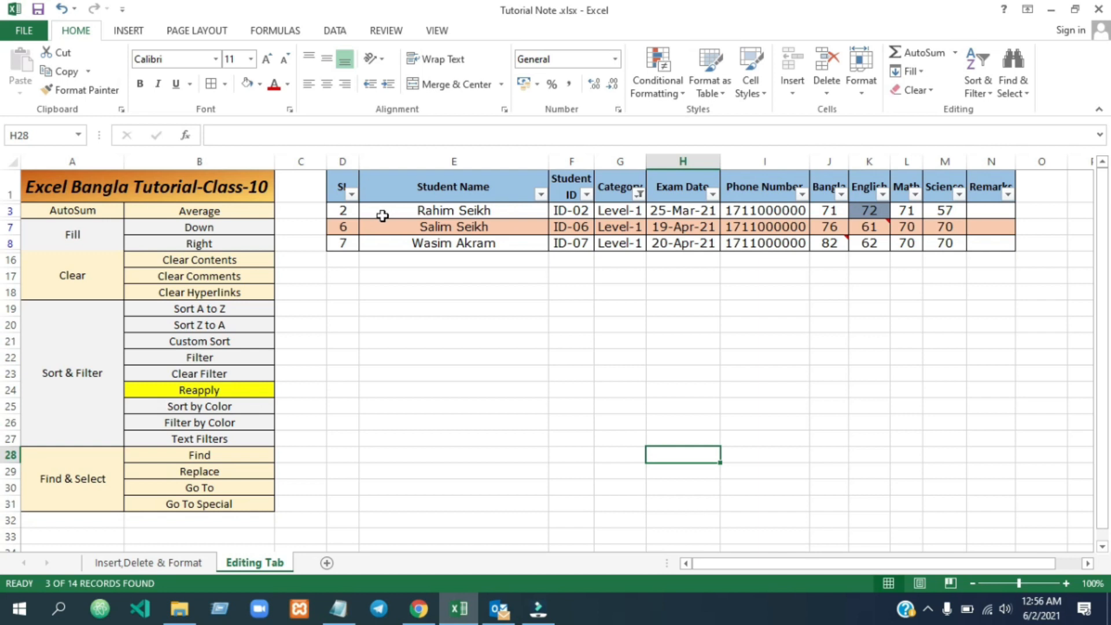
left_click_drag(361, 210, 979, 246)
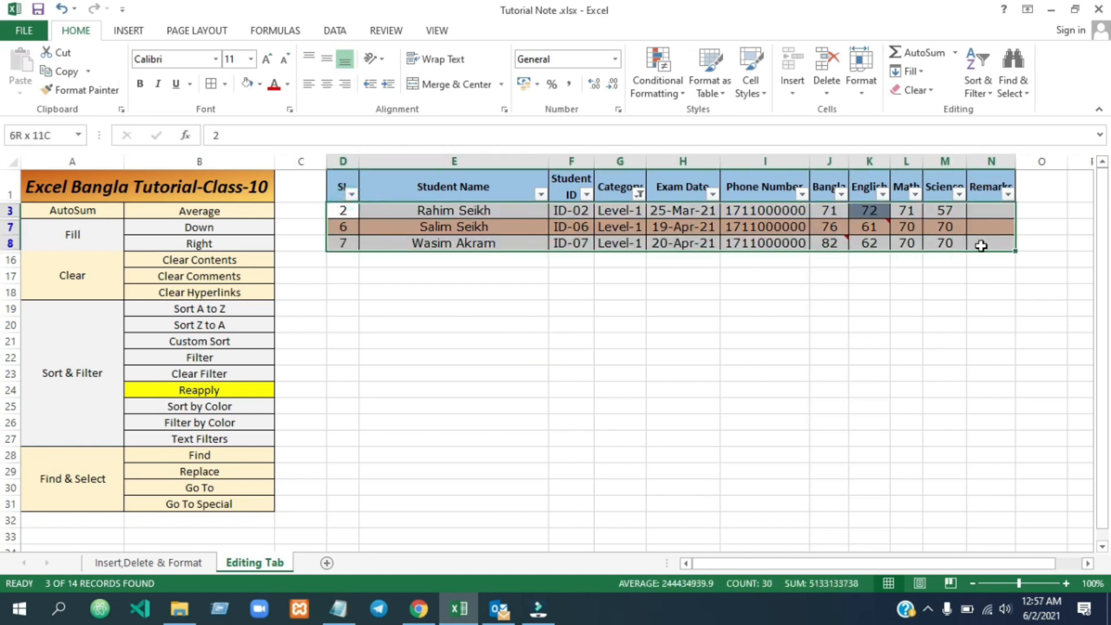
left_click(683, 325)
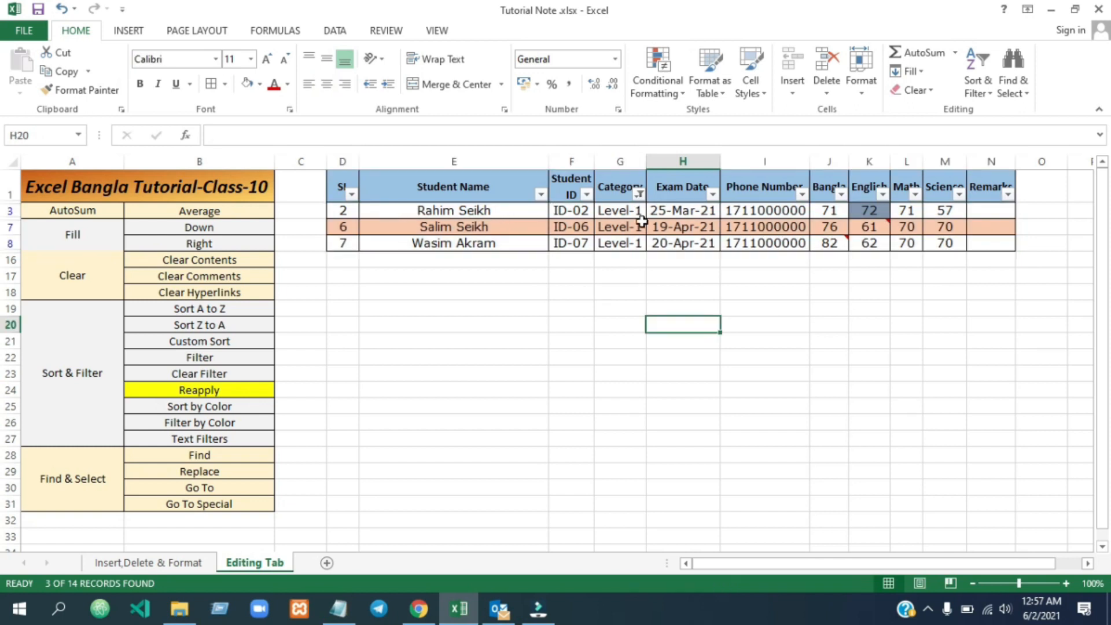
- Clear the Level-1 filter so the student table lists all its rows
left_click(978, 81)
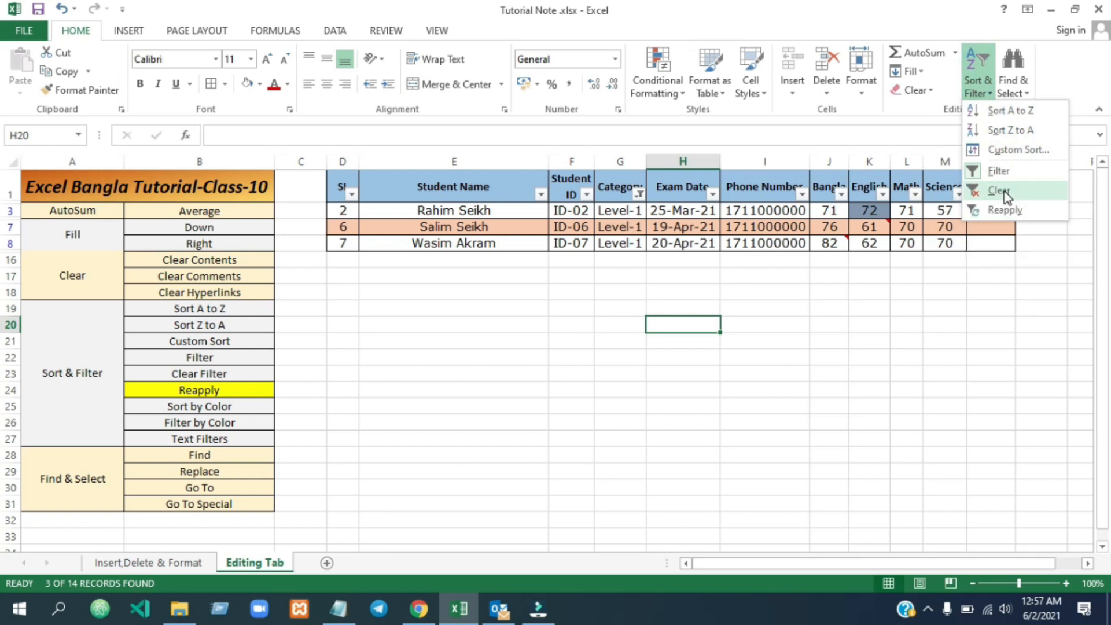
left_click(1005, 195)
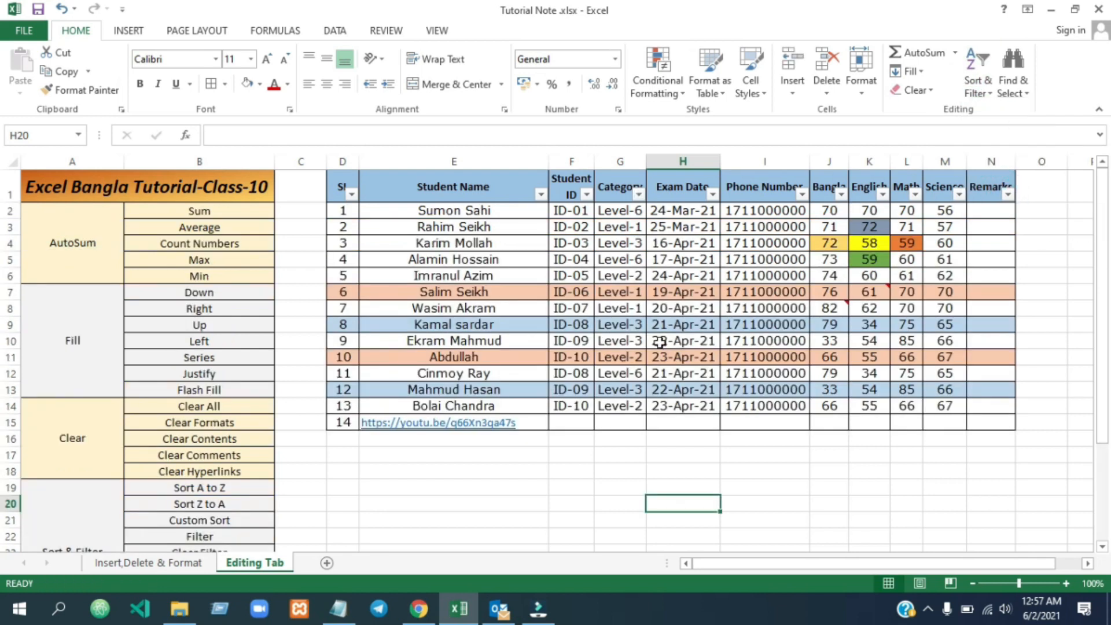
left_click(972, 87)
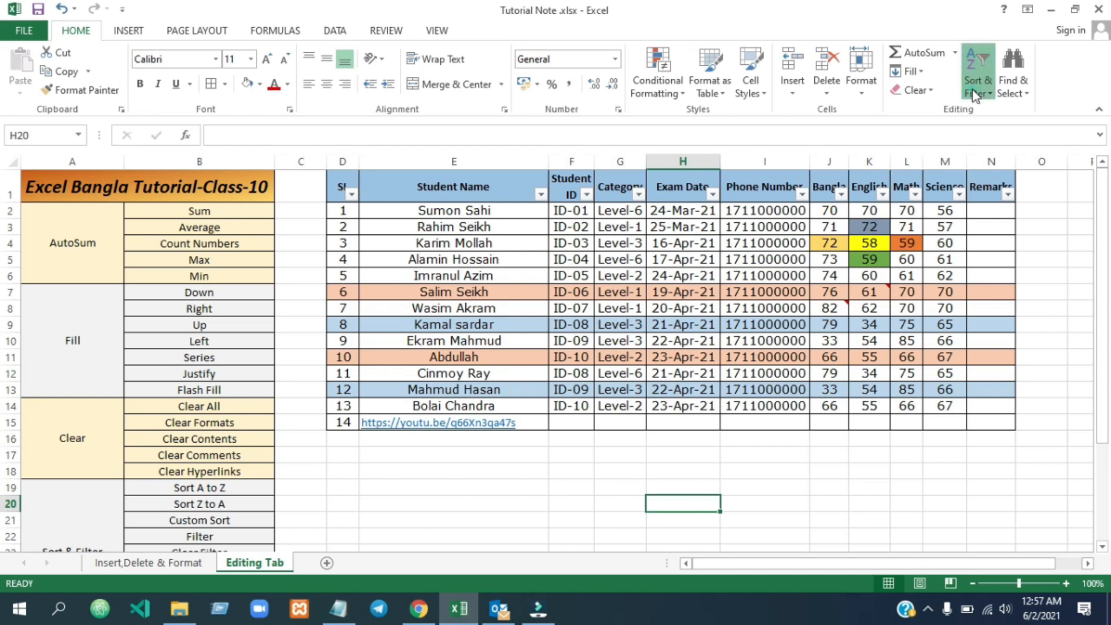
- Filter the Category column to show only Level-1 and Level-2
left_click(638, 195)
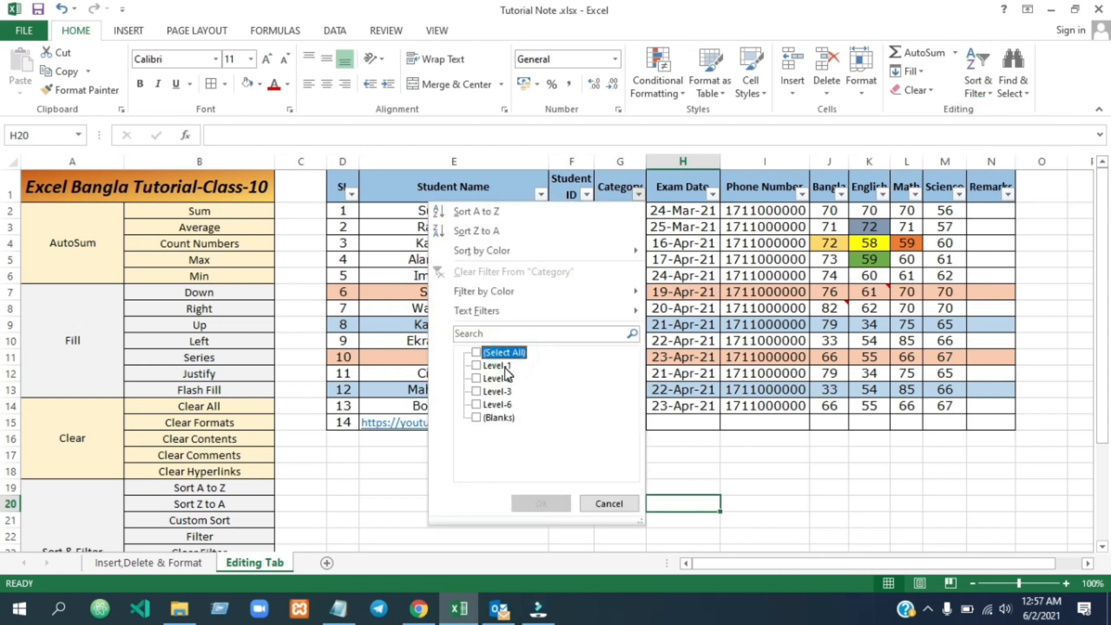
left_click(497, 366)
left_click(497, 378)
left_click(541, 504)
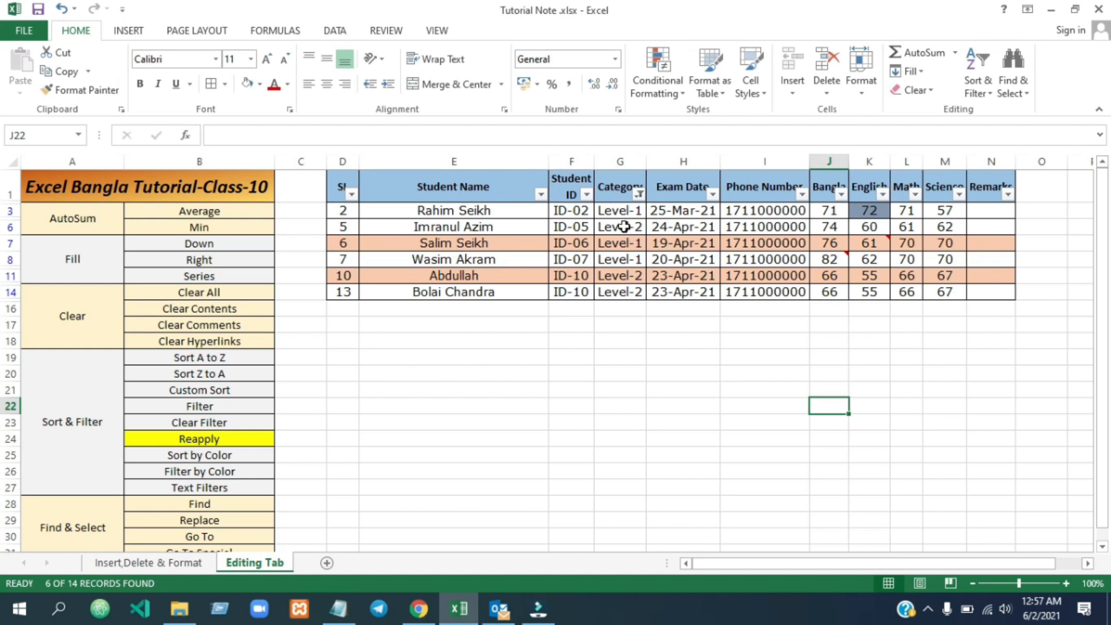
- Change the category of student ID-05 in cell G6 to Level-7
left_click(623, 226)
left_click(284, 135)
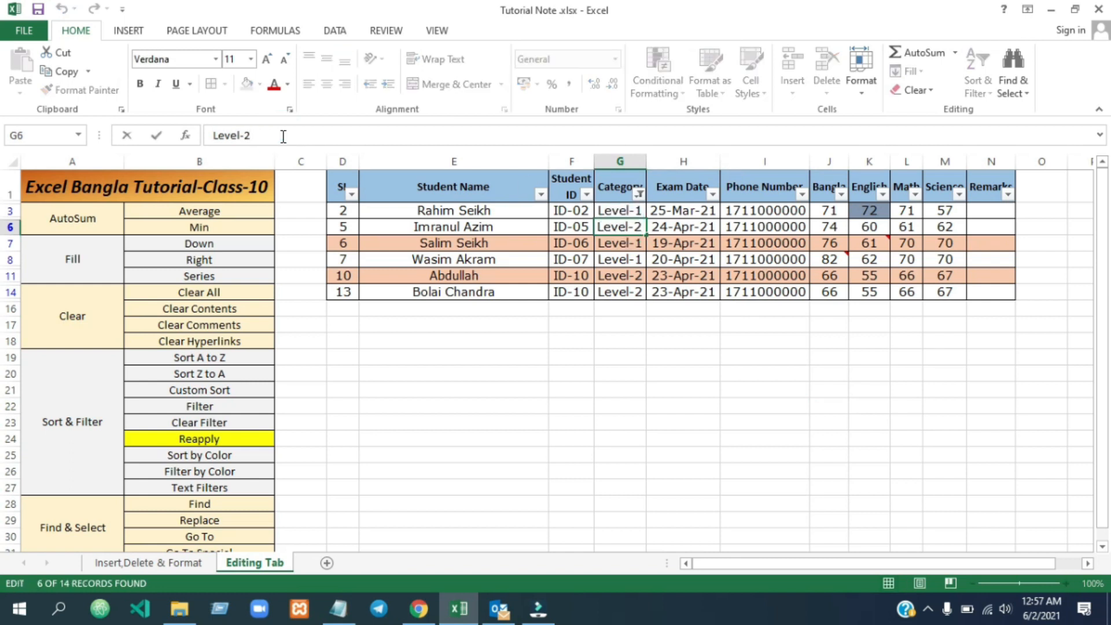
key("Return")
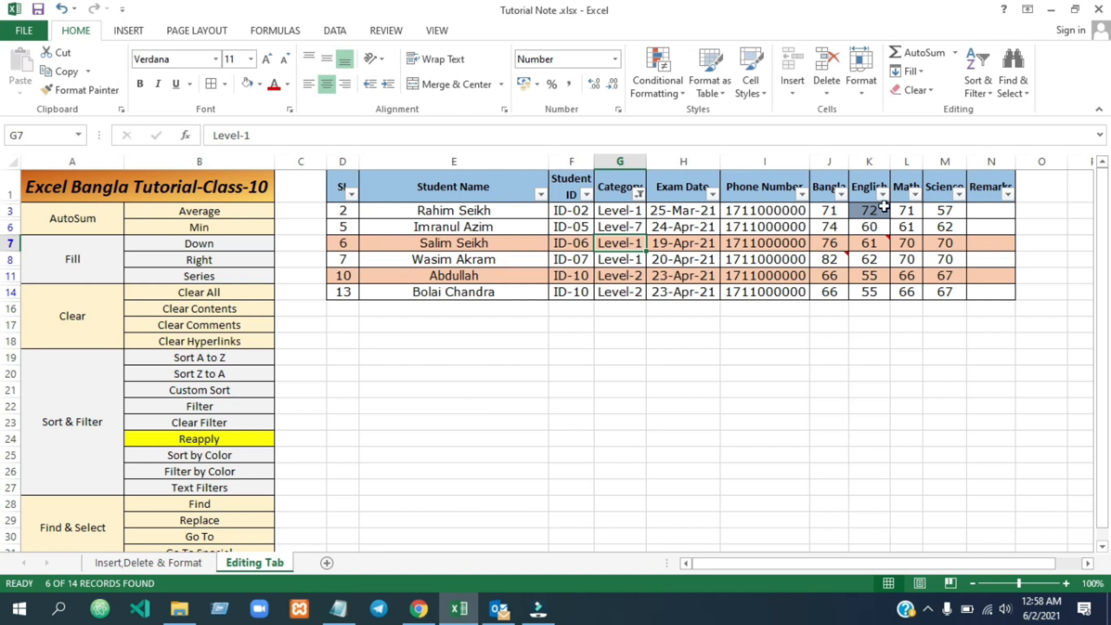
- Review which levels the Category filter has selected and compare them with the edited cell G6
left_click(978, 81)
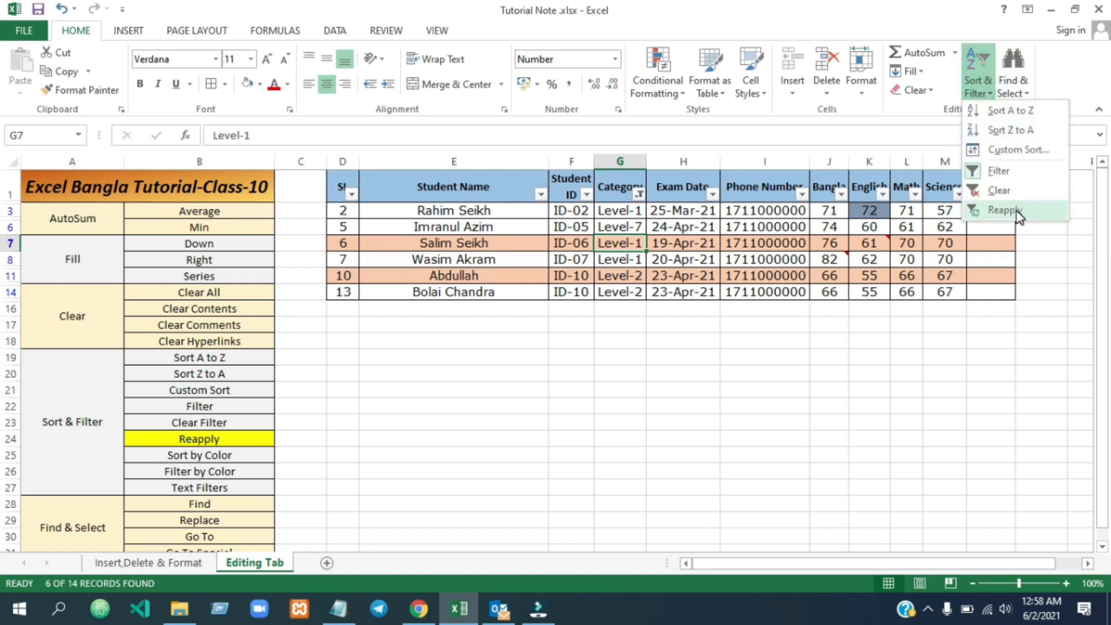
left_click(639, 194)
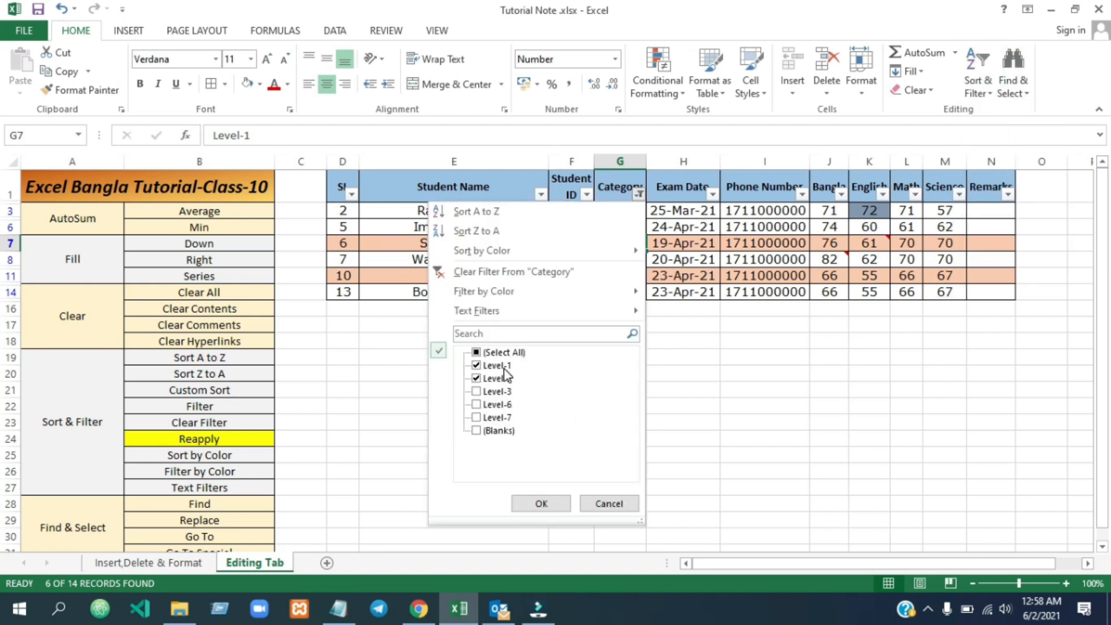
left_click(541, 503)
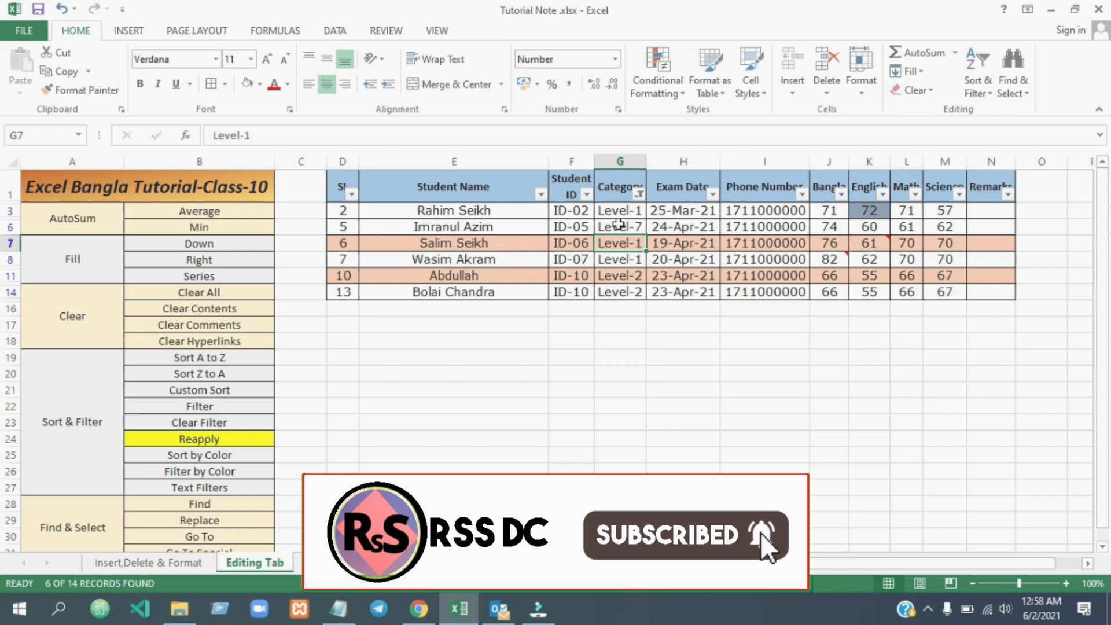
left_click(619, 227)
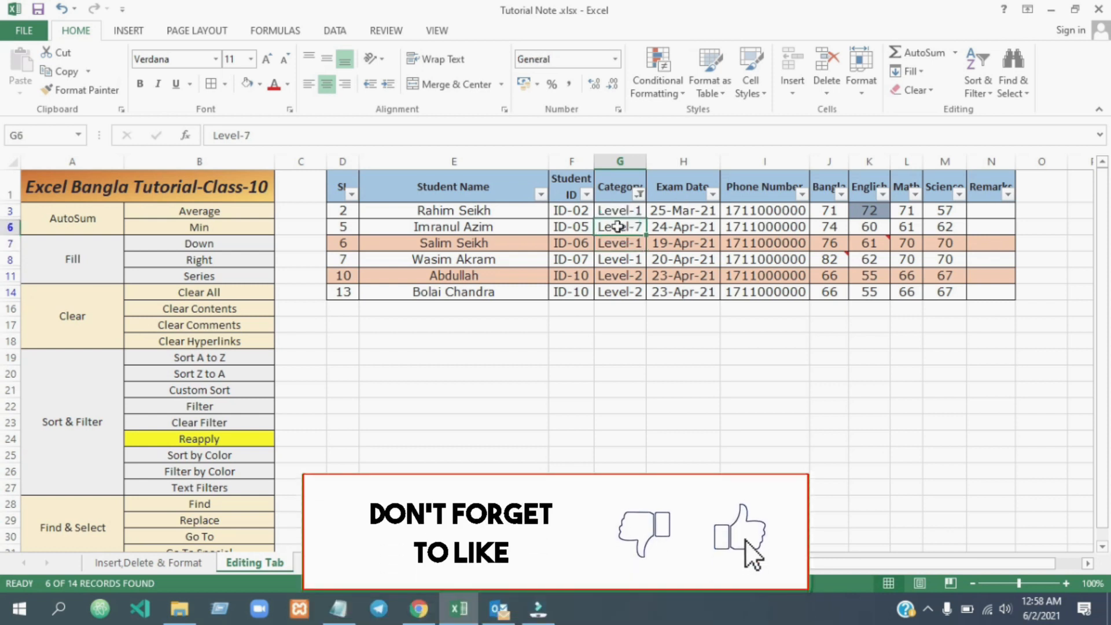
left_click(619, 226)
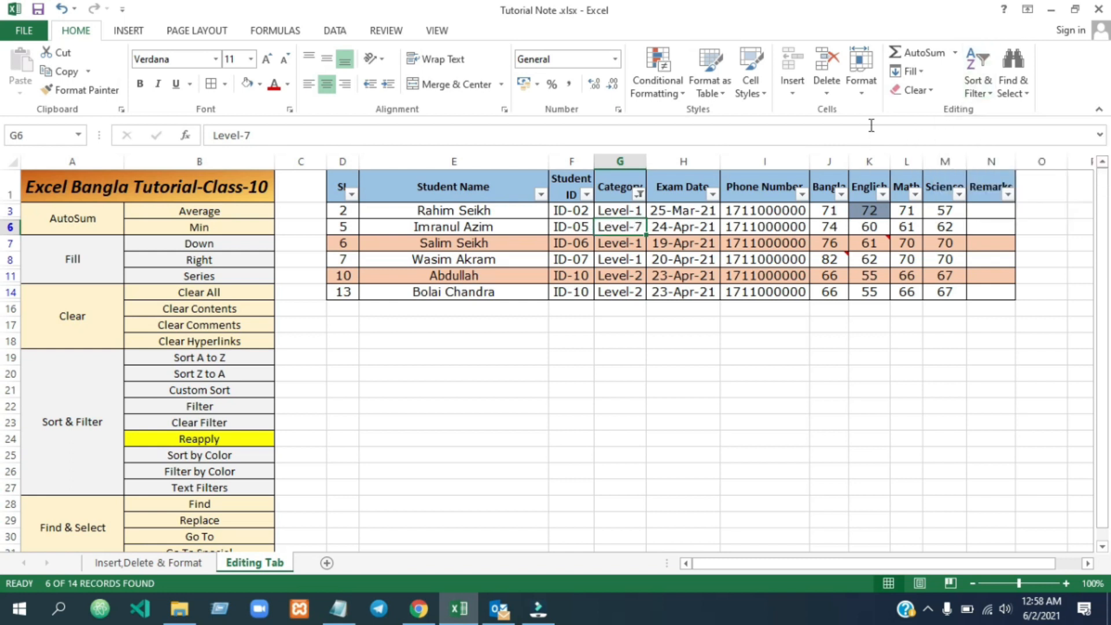
- Reapply the Category filter to the edited student data and clear the filter from the table
left_click(971, 81)
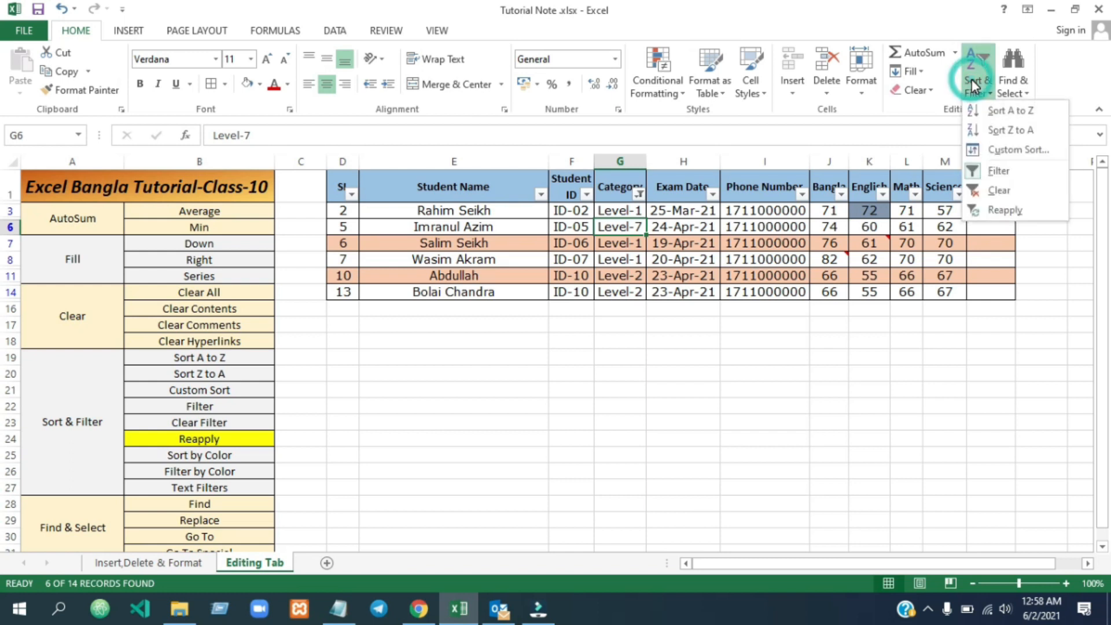
left_click(1022, 212)
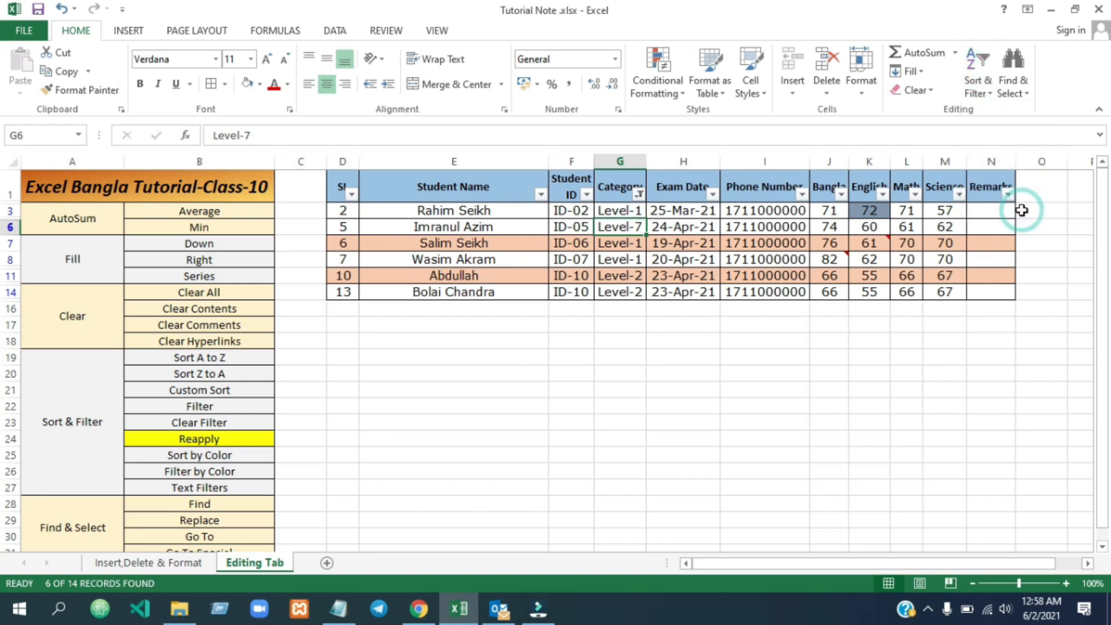
left_click_drag(622, 226, 619, 275)
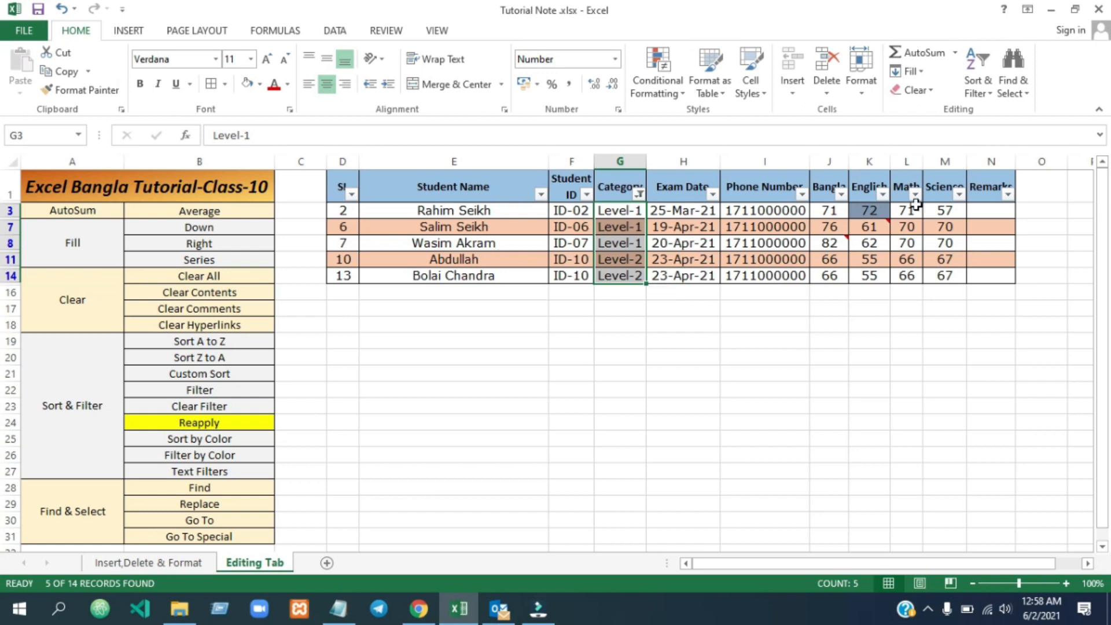
left_click(978, 76)
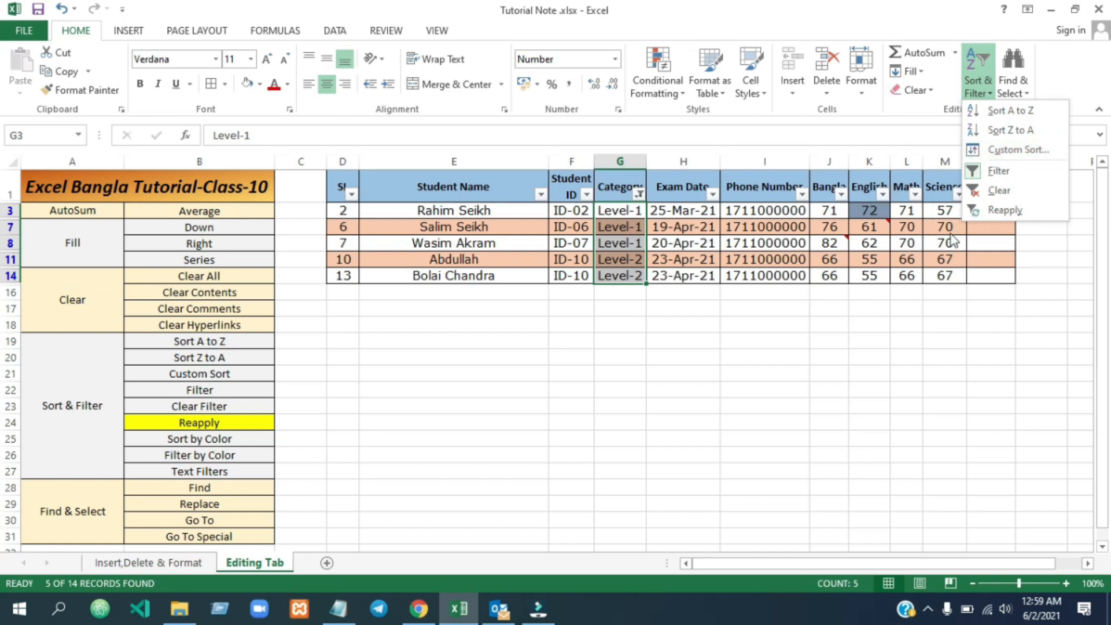
left_click(999, 190)
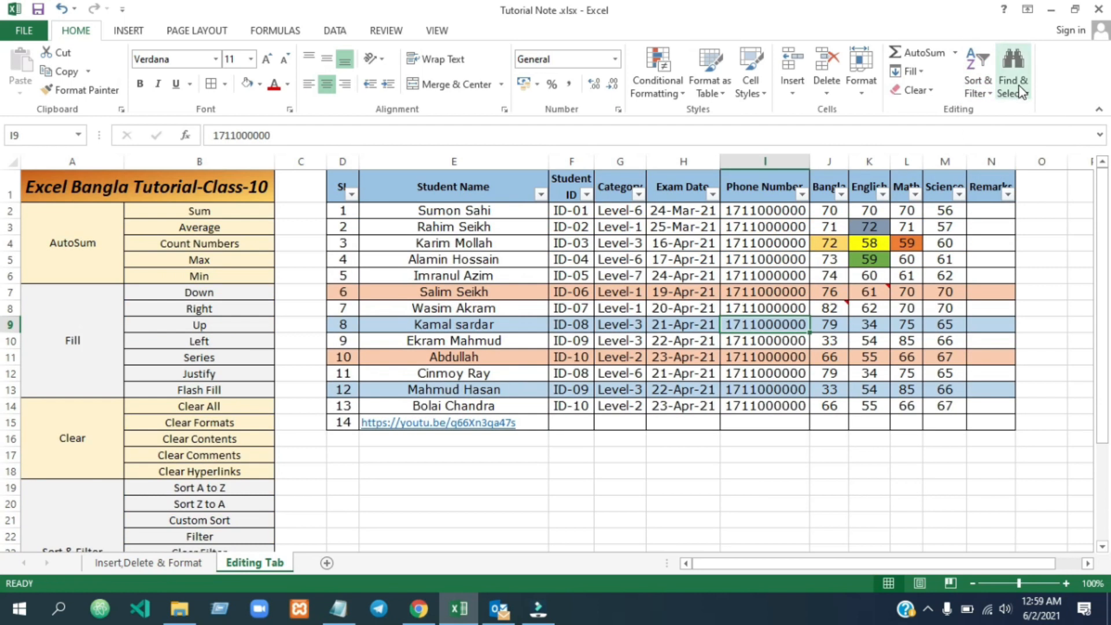